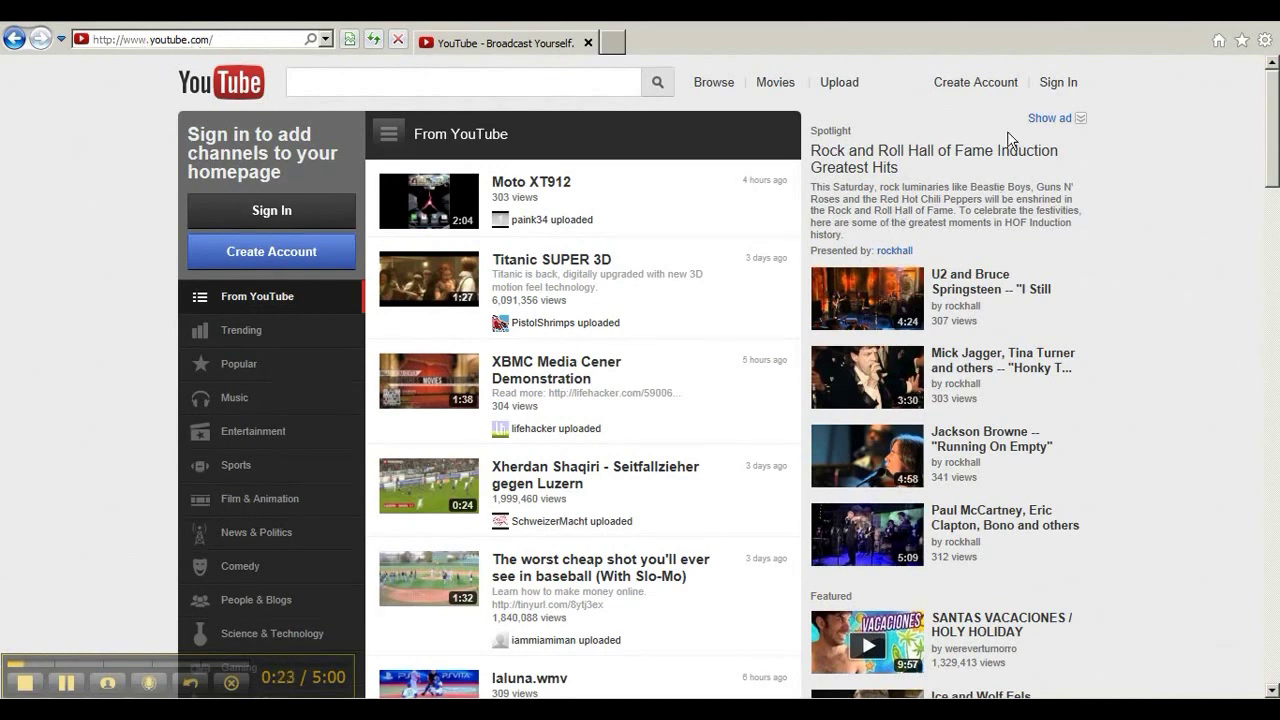
# Open the Google sign-up form and enter the account holder's first and last name.
pyautogui.click(953, 88)
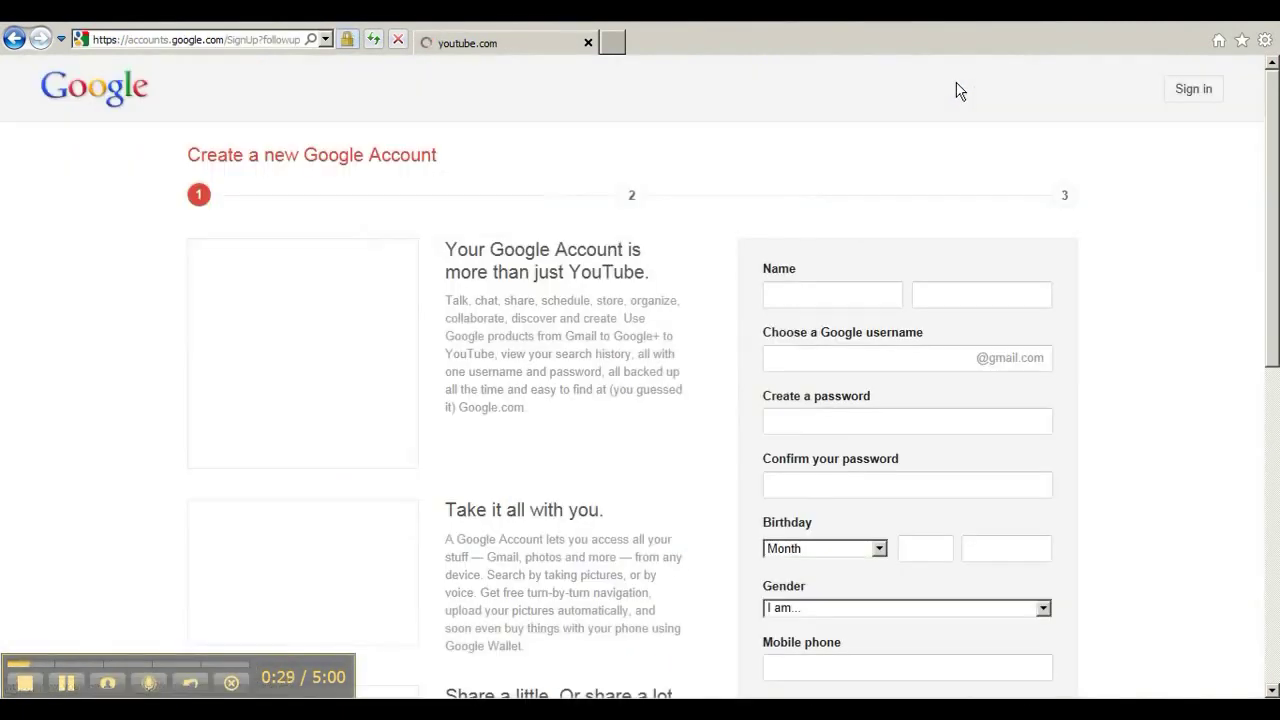
pyautogui.click(804, 294)
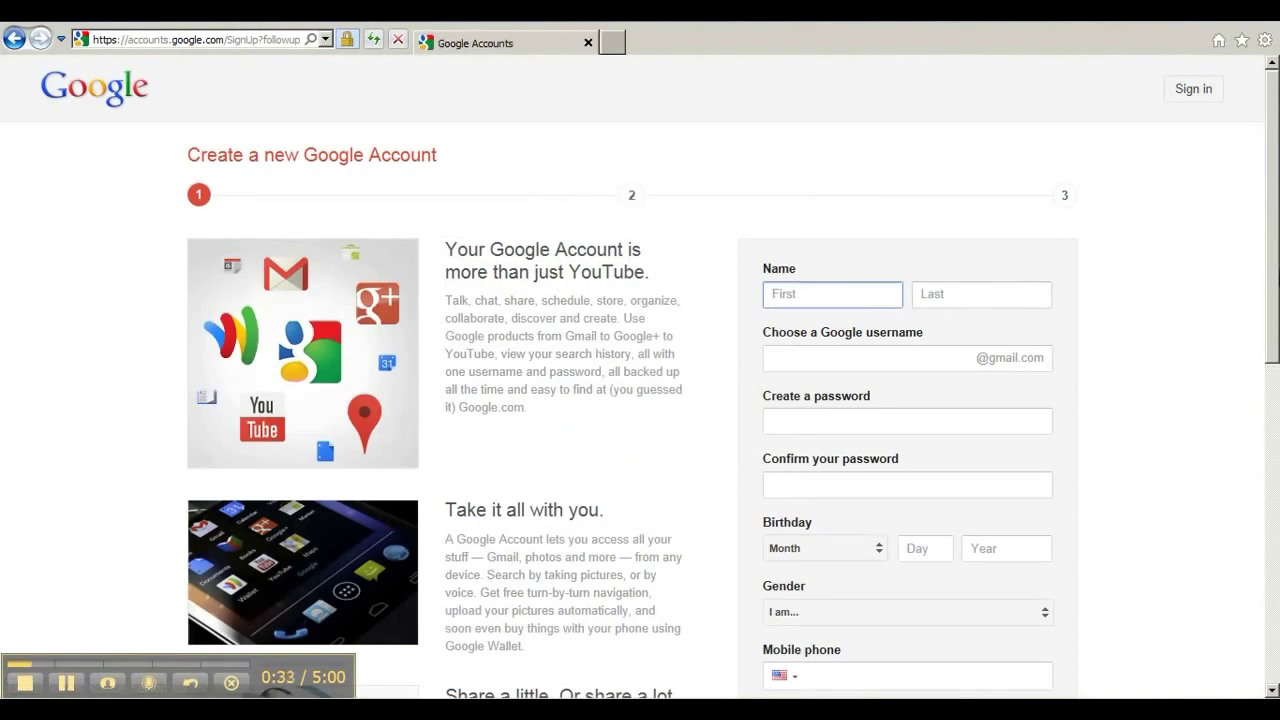
pyautogui.scroll(-3, 272, 415)
pyautogui.scroll(-3, 272, 415)
pyautogui.scroll(6, 1275, 310)
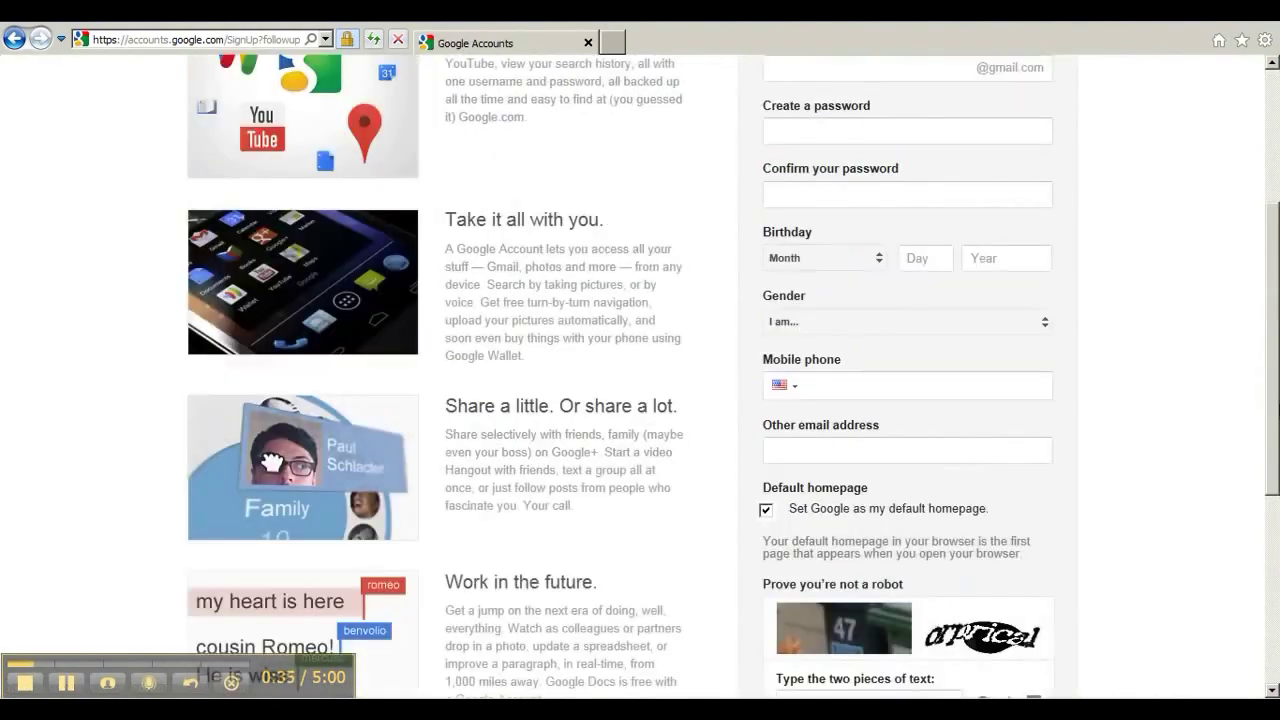
pyautogui.scroll(1, 1275, 310)
pyautogui.click(812, 288)
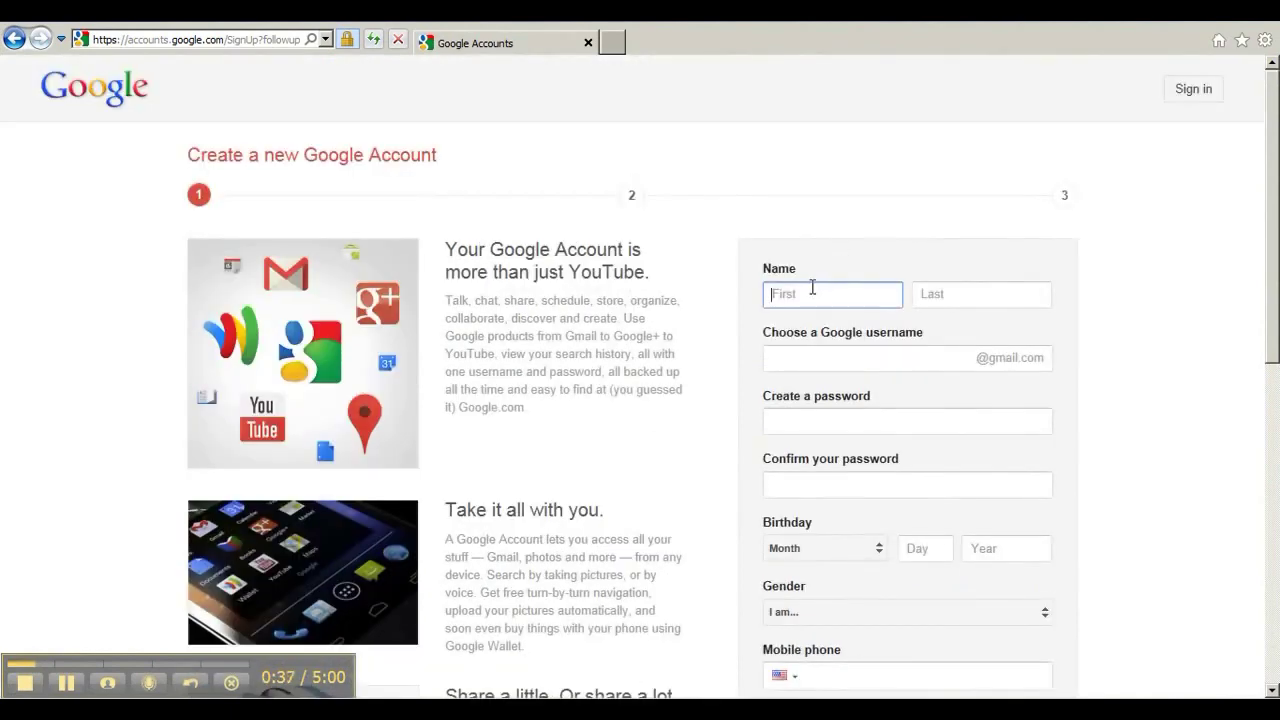
pyautogui.press('Tab')
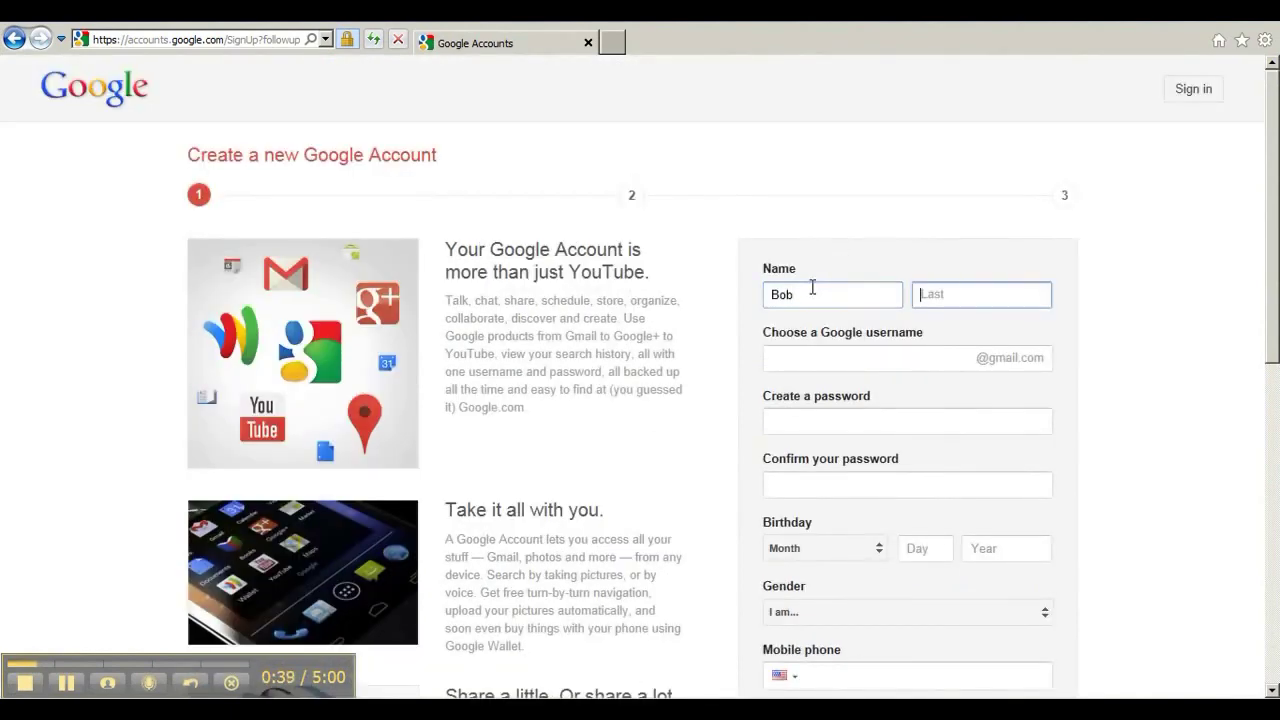
# Enter the chosen Google username and check it.
pyautogui.press('Tab')
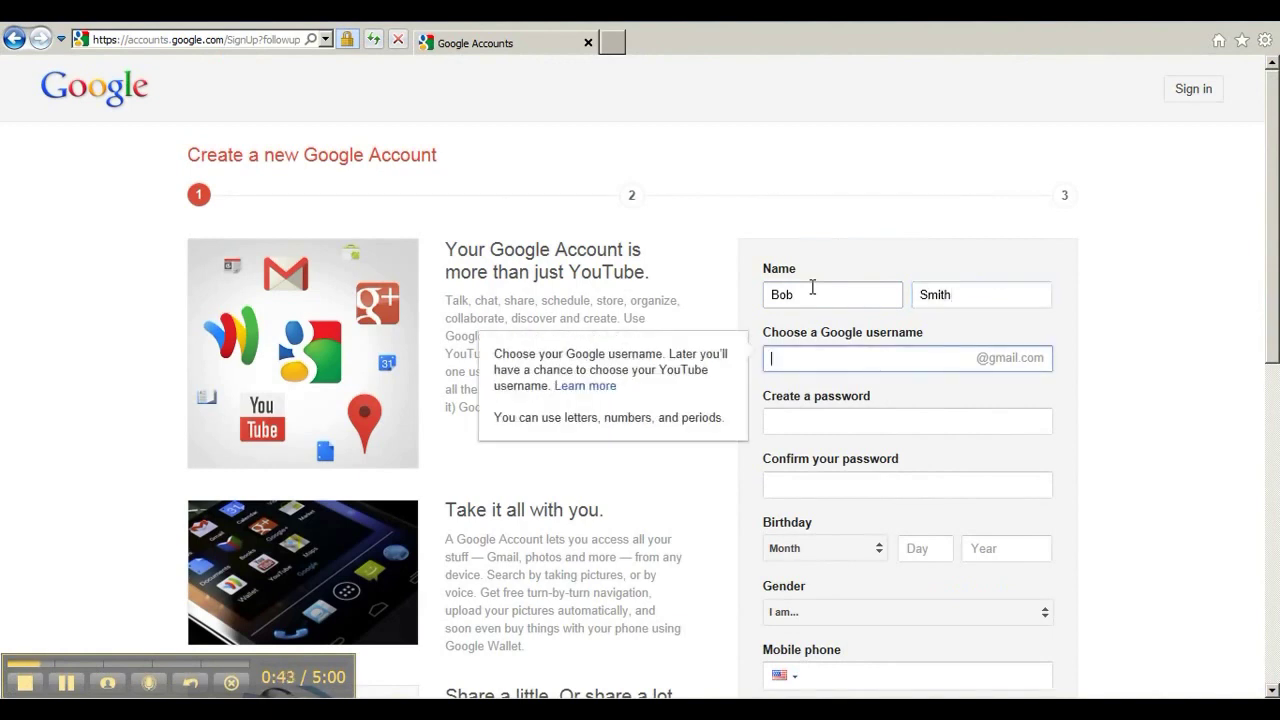
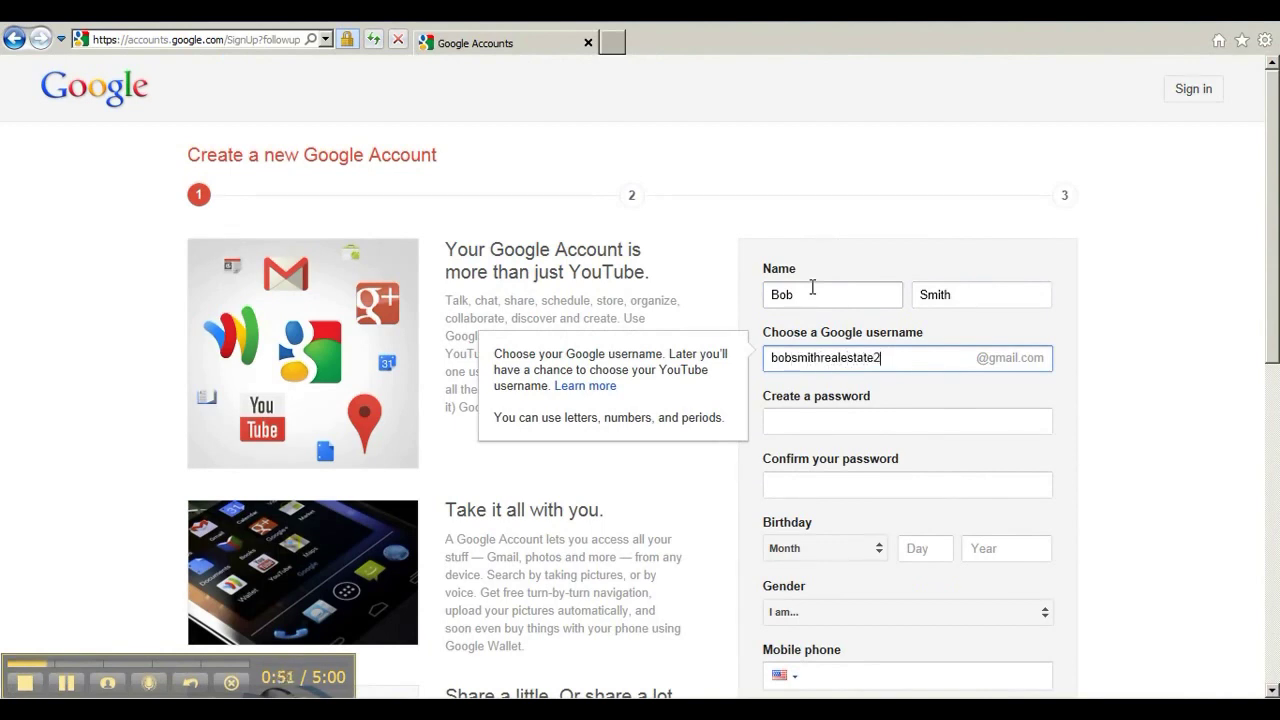
pyautogui.press('Tab')
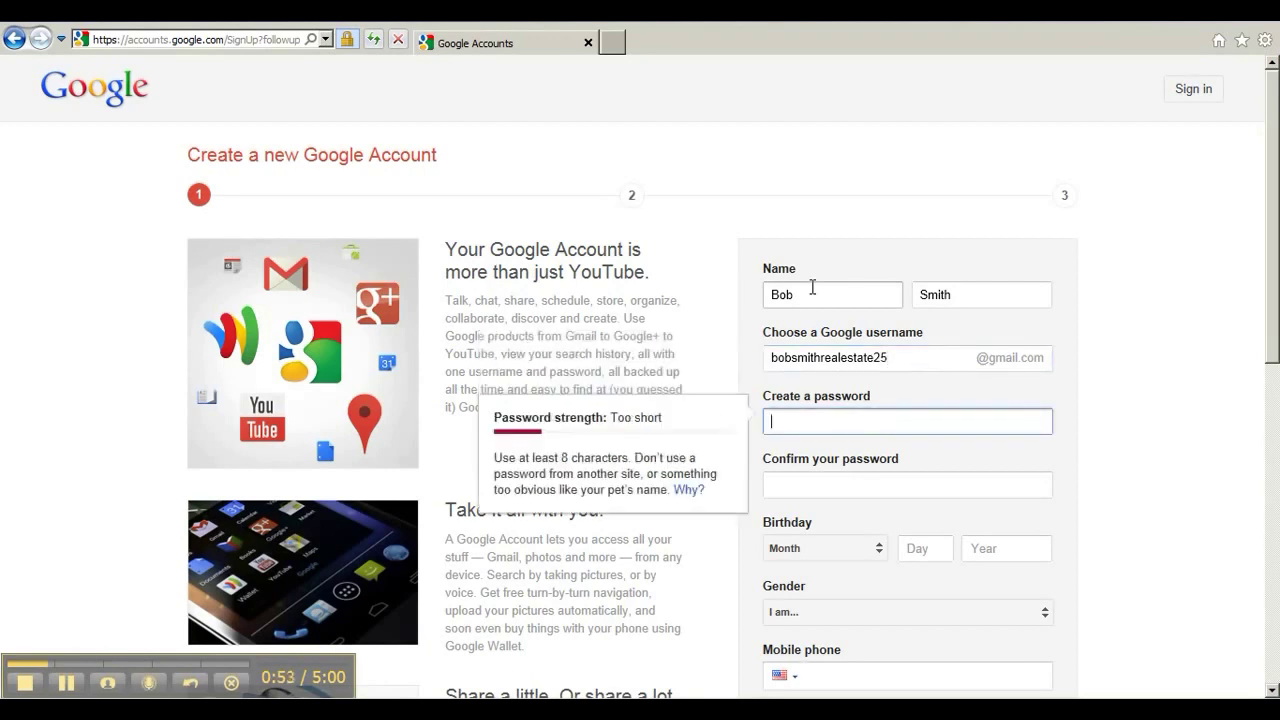
pyautogui.click(896, 357)
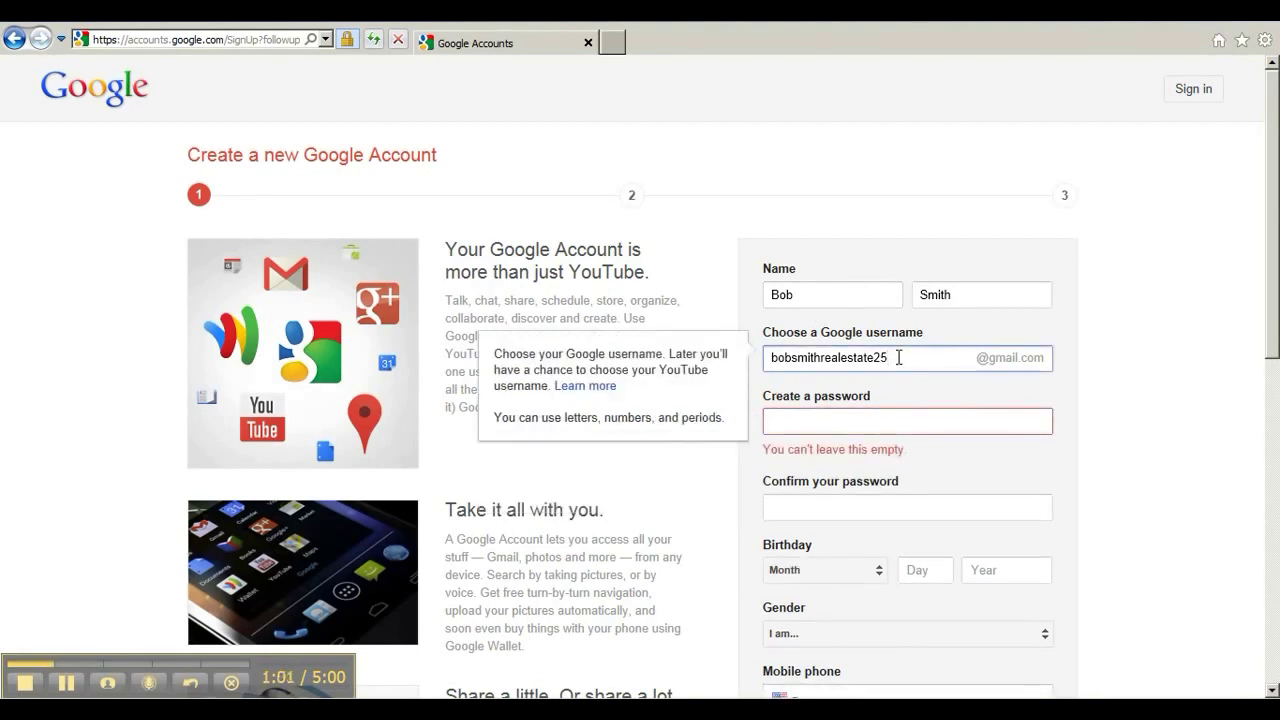
# Enter the account password and type it again to confirm.
pyautogui.click(860, 424)
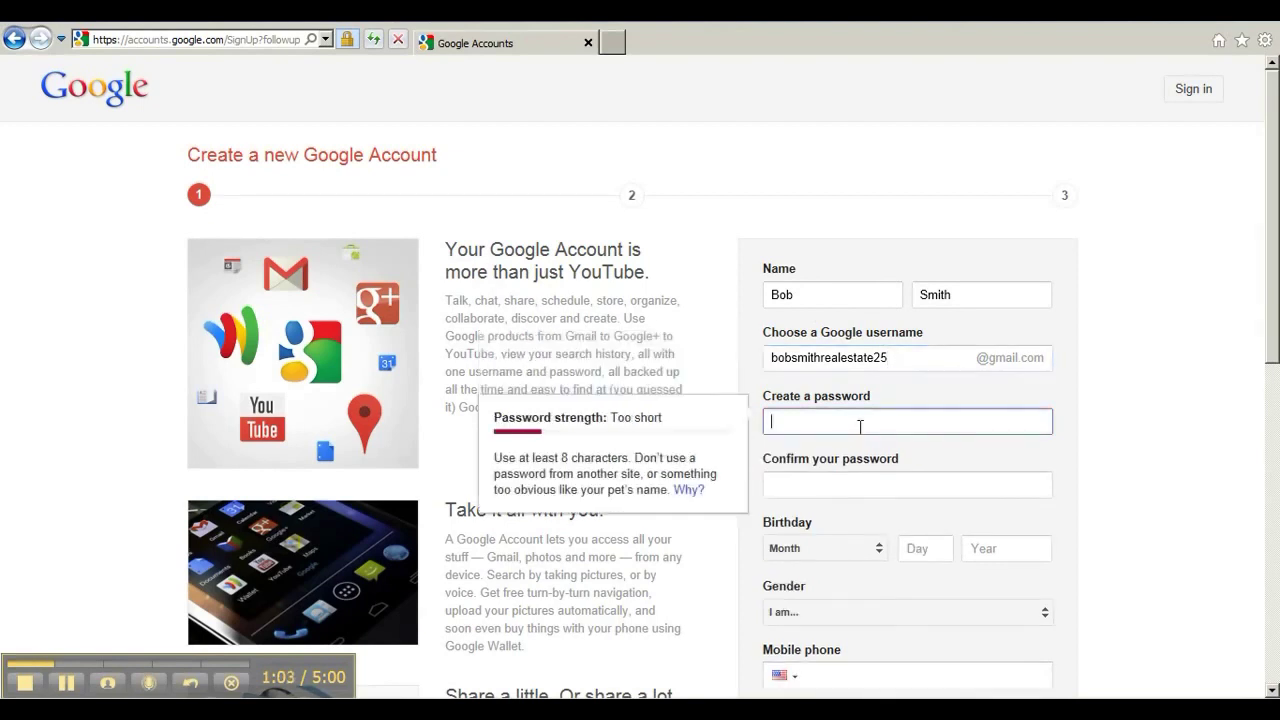
pyautogui.write('abc1234567')
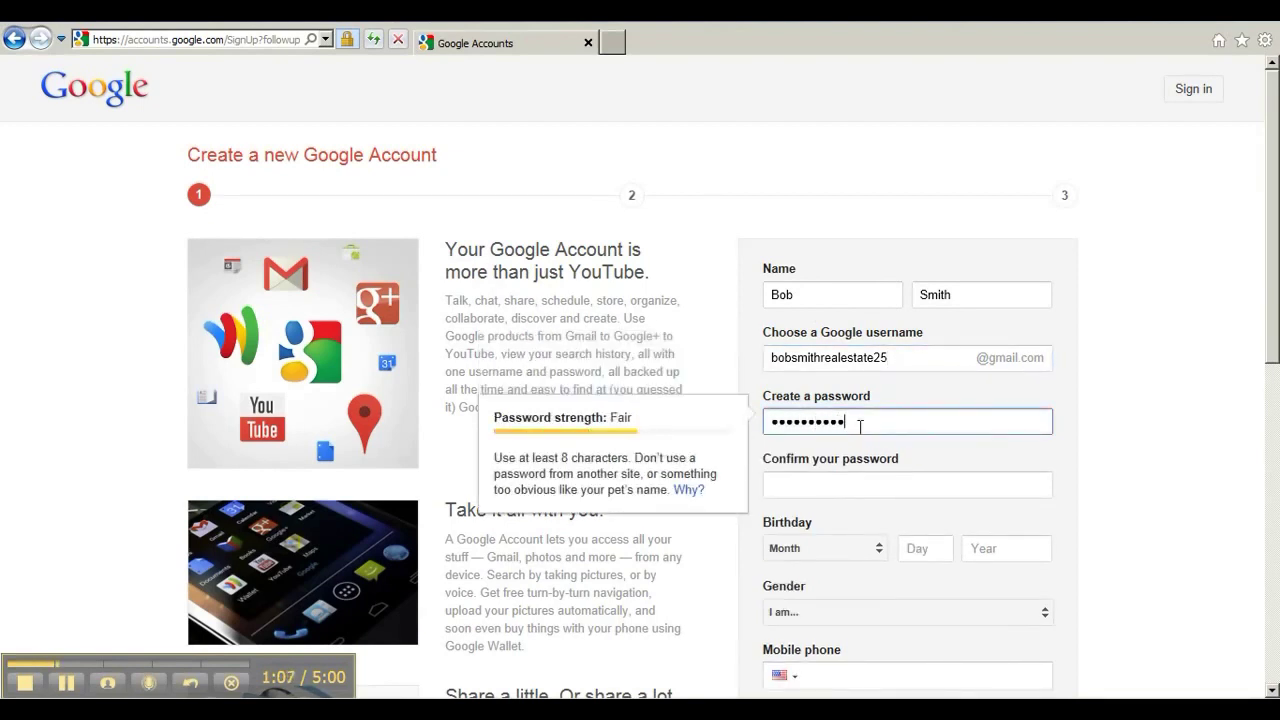
pyautogui.write('8')
pyautogui.press('Tab')
pyautogui.write('abc123')
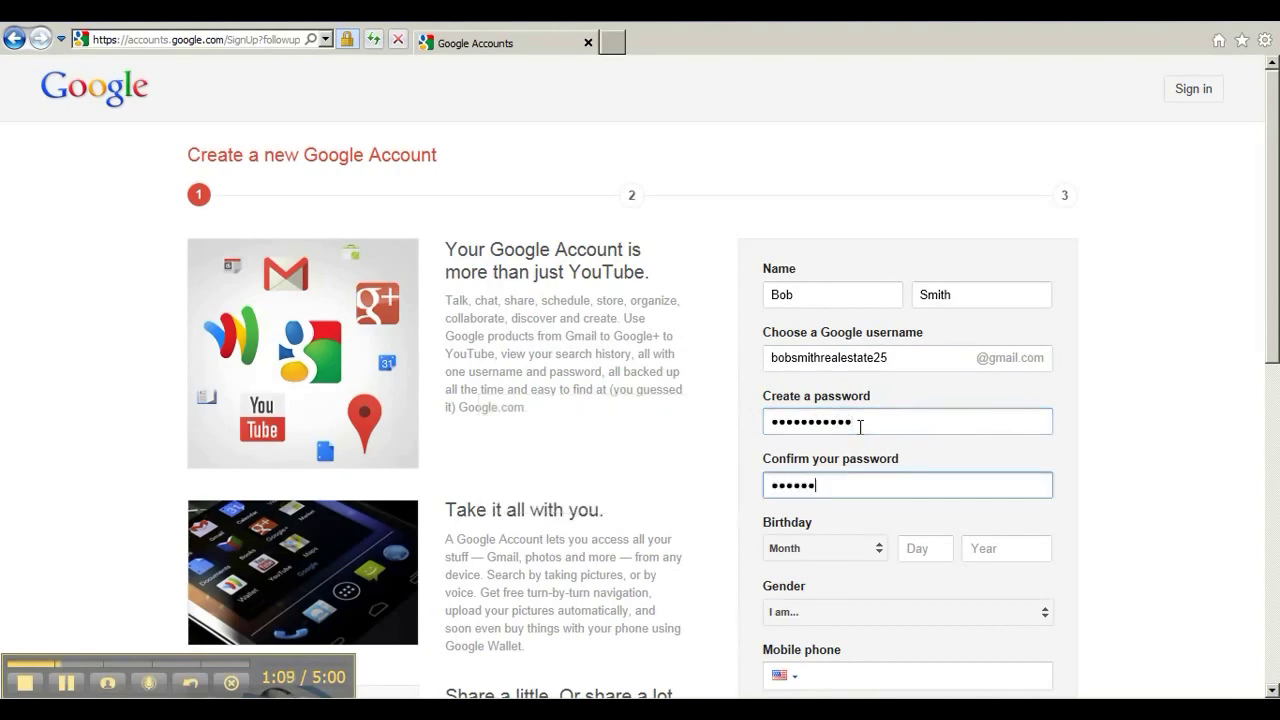
pyautogui.write('45678')
# Set the birthday to January 1, 1980.
pyautogui.scroll(-3, 860, 427)
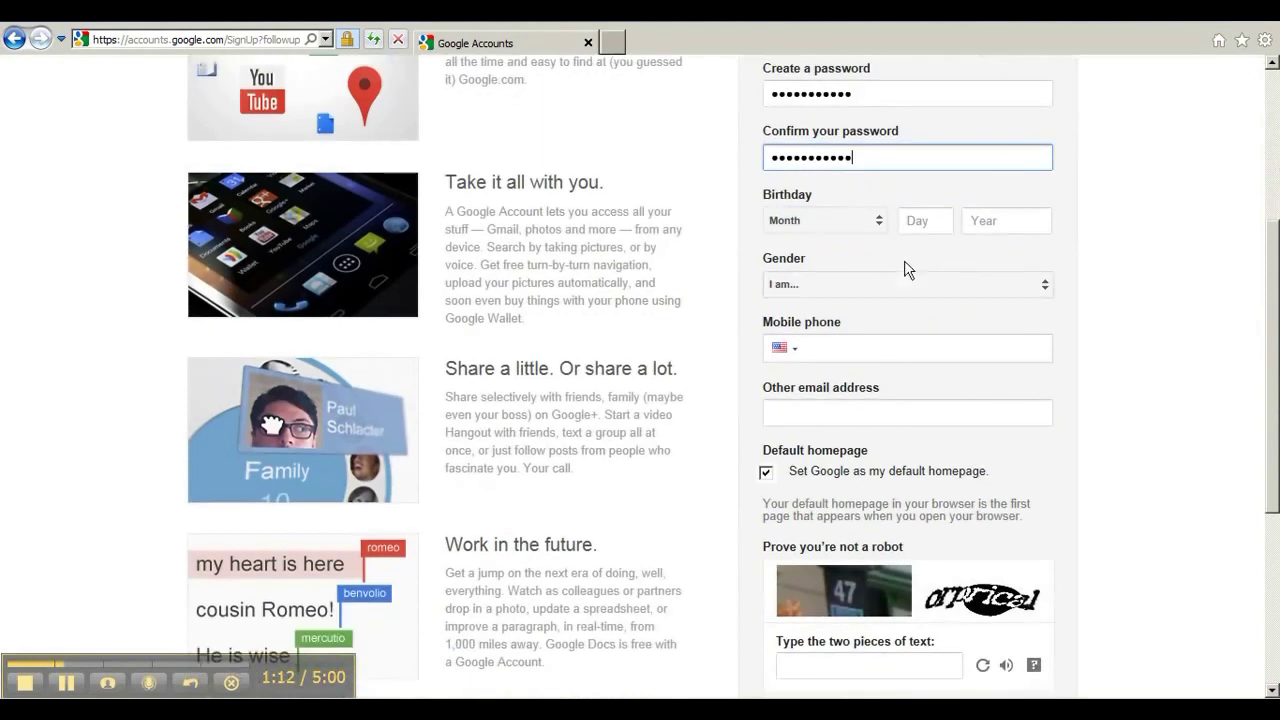
pyautogui.click(868, 228)
pyautogui.click(866, 228)
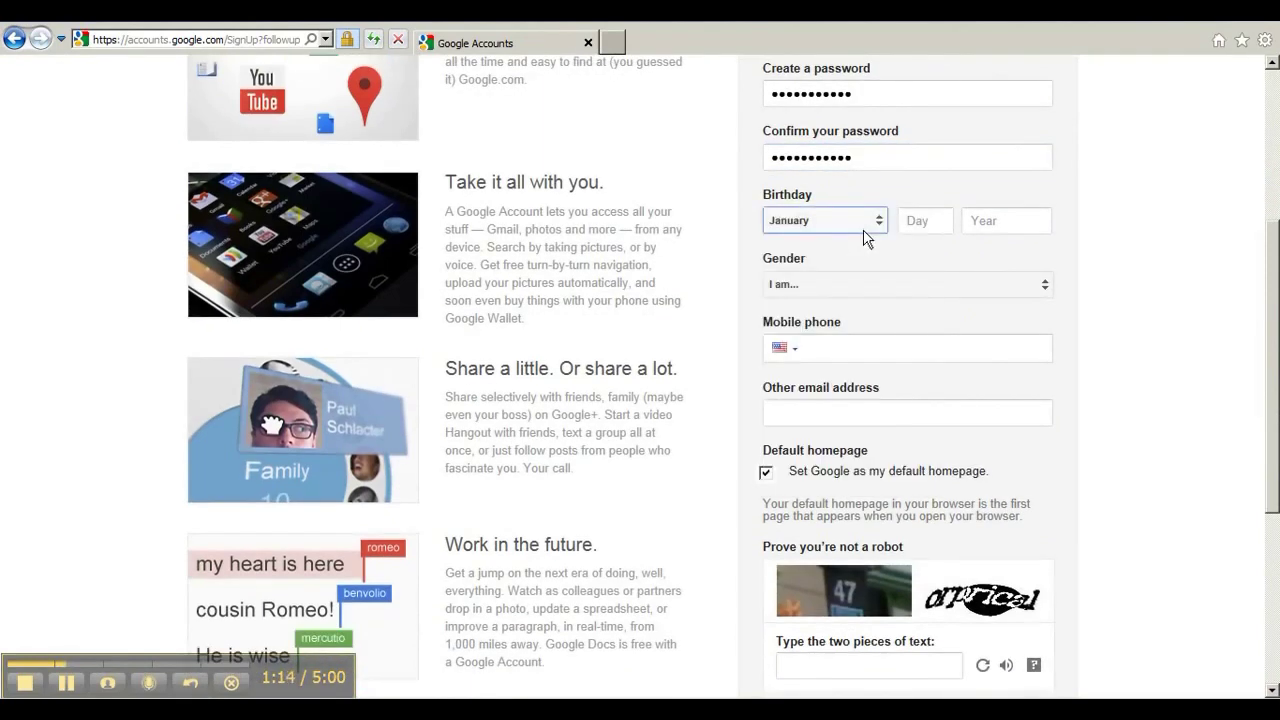
pyautogui.click(913, 222)
pyautogui.write('1')
pyautogui.press('Tab')
pyautogui.write('1')
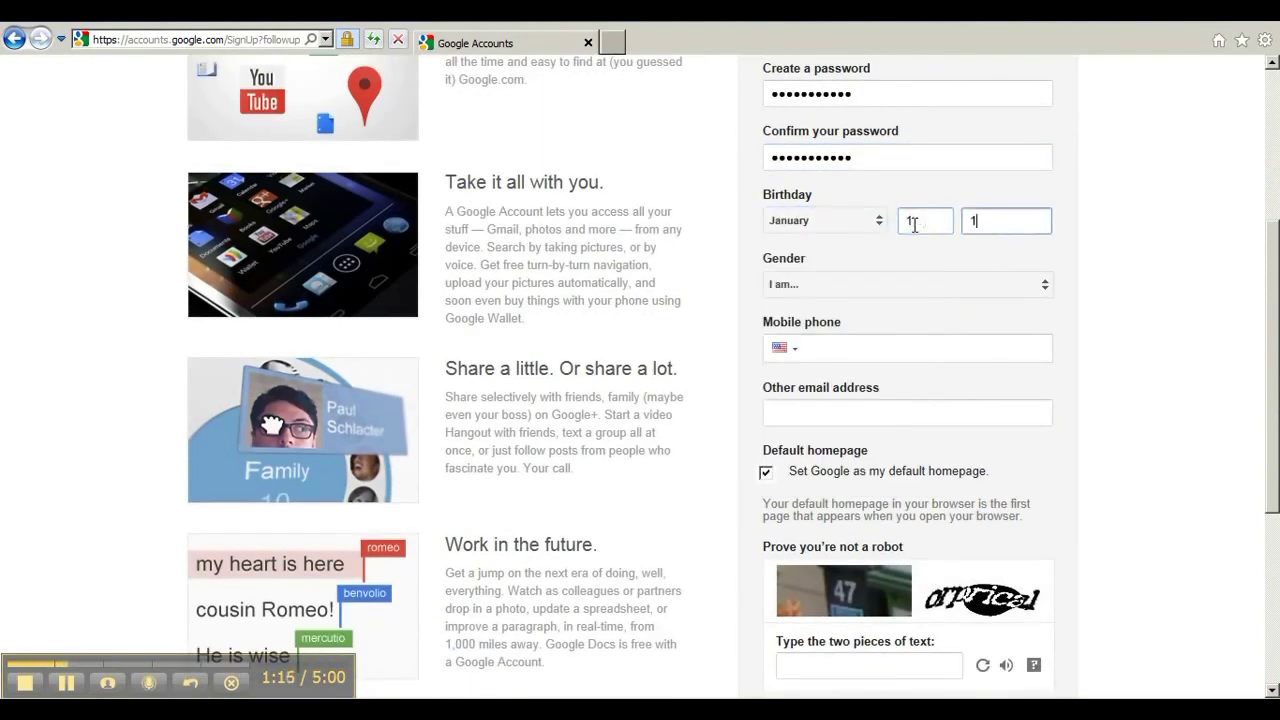
pyautogui.write('980')
pyautogui.press('Tab')
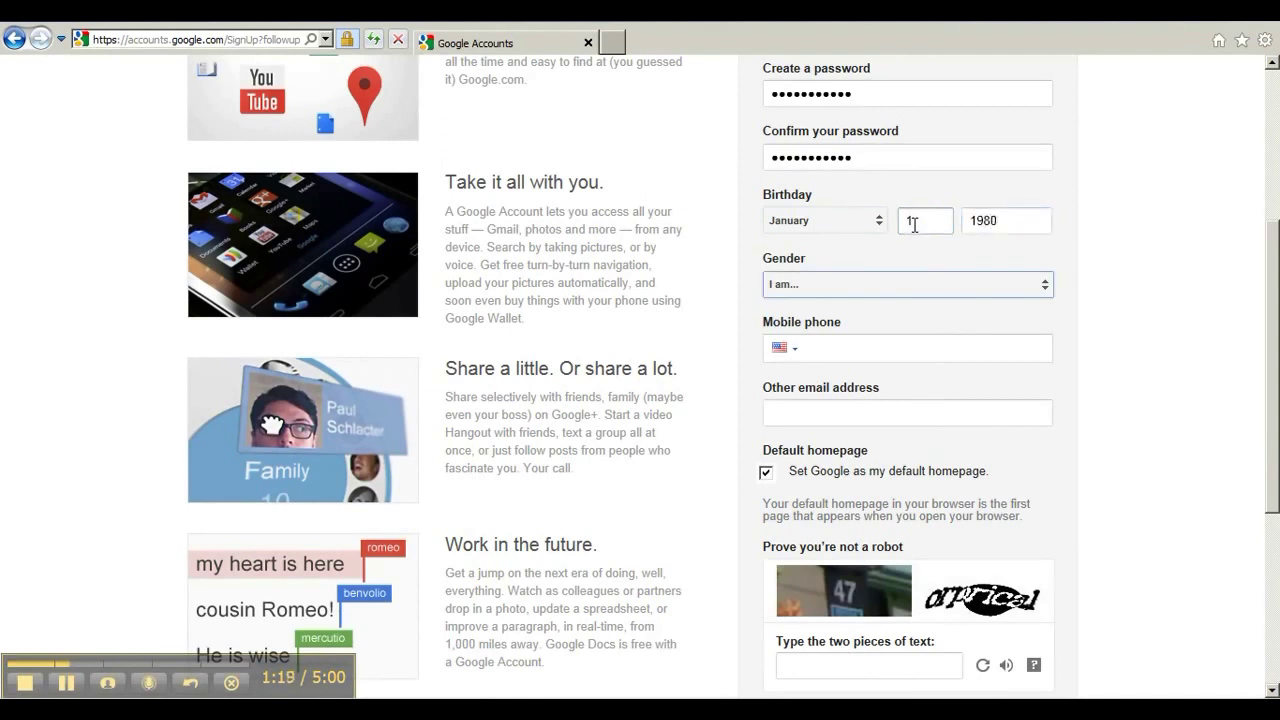
# Choose Male as the gender and visit the mobile phone and alternate email fields.
pyautogui.click(885, 285)
pyautogui.click(855, 286)
pyautogui.click(846, 347)
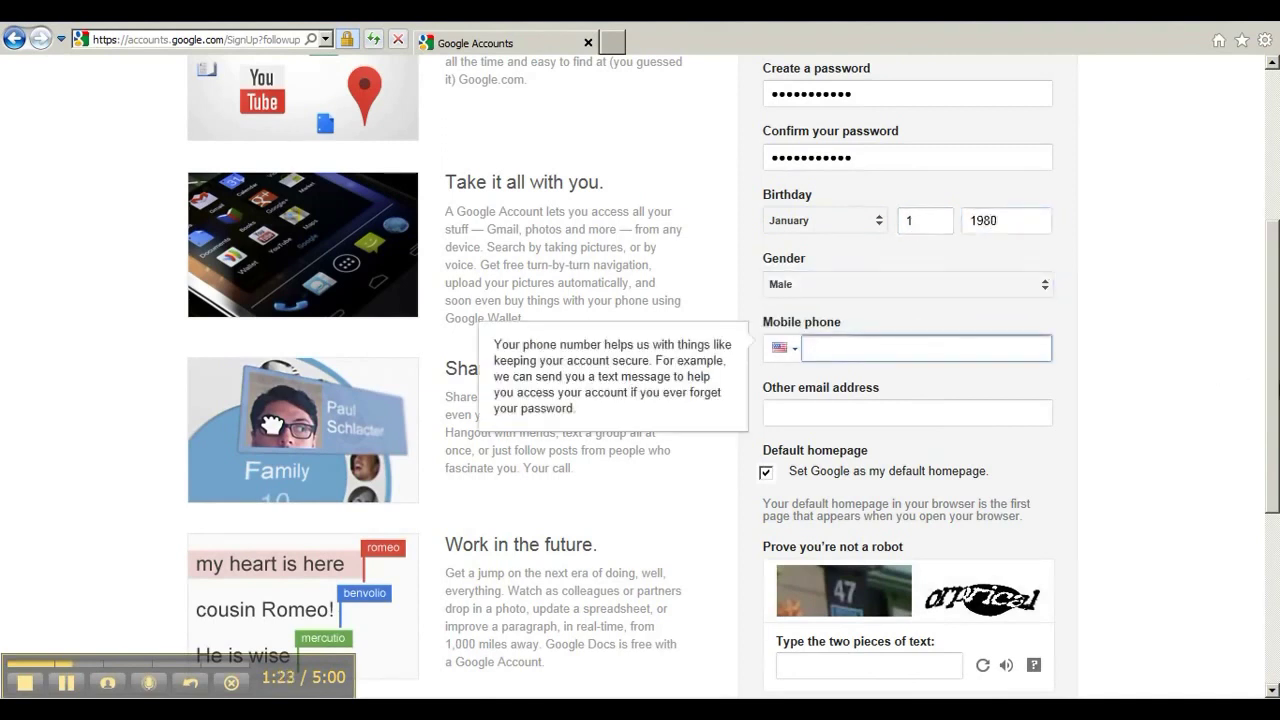
pyautogui.scroll(-1, 1049, 329)
pyautogui.click(870, 327)
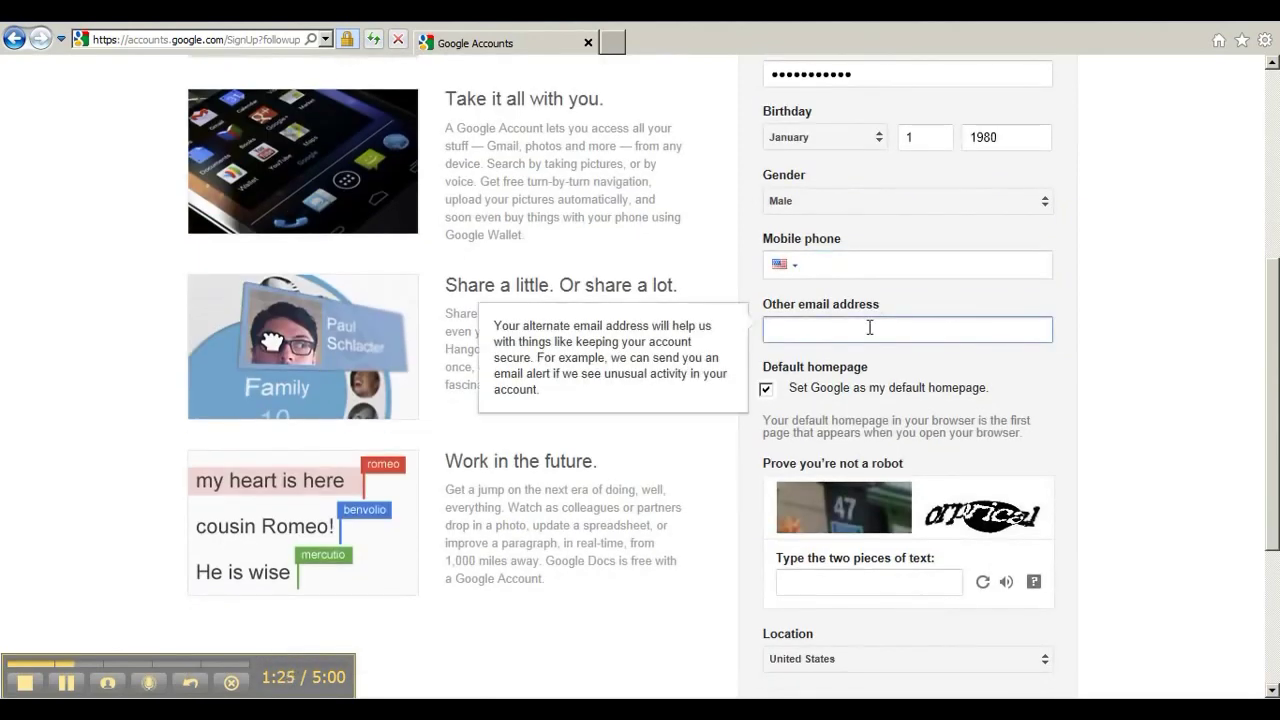
pyautogui.click(842, 266)
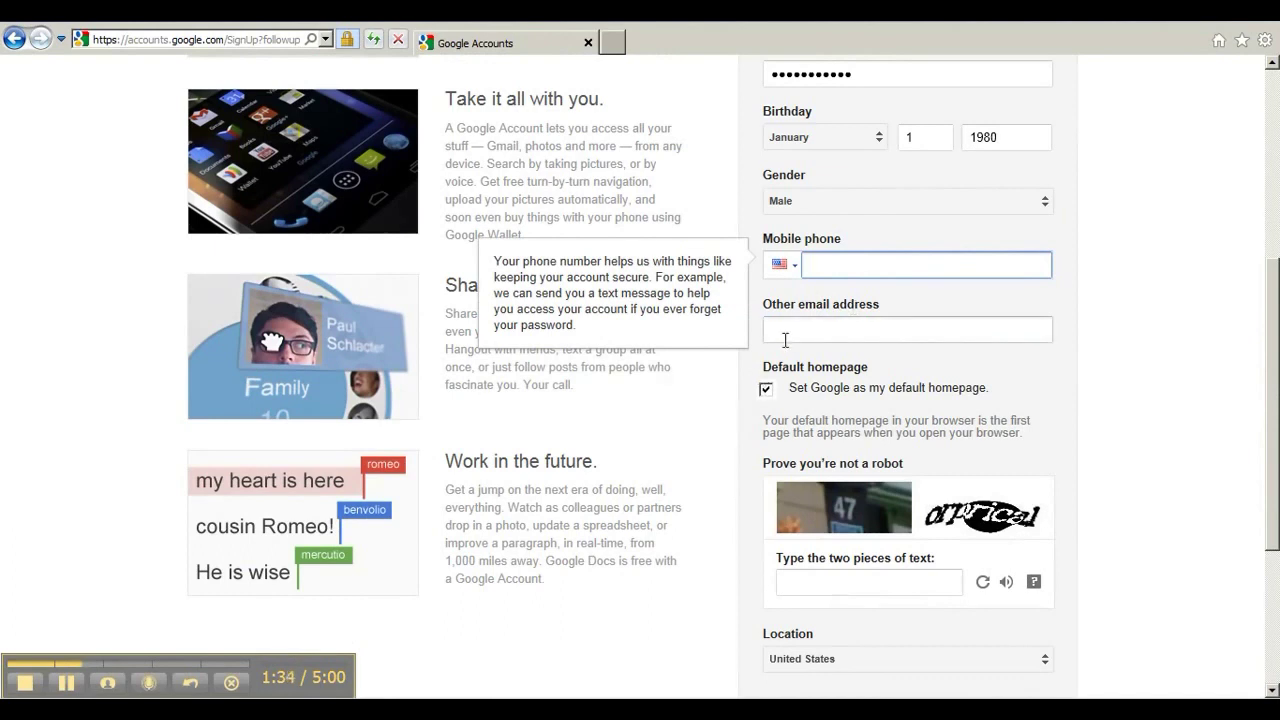
# Untick 'Set Google as my default homepage' and move to the robot check.
pyautogui.scroll(-1, 1200, 380)
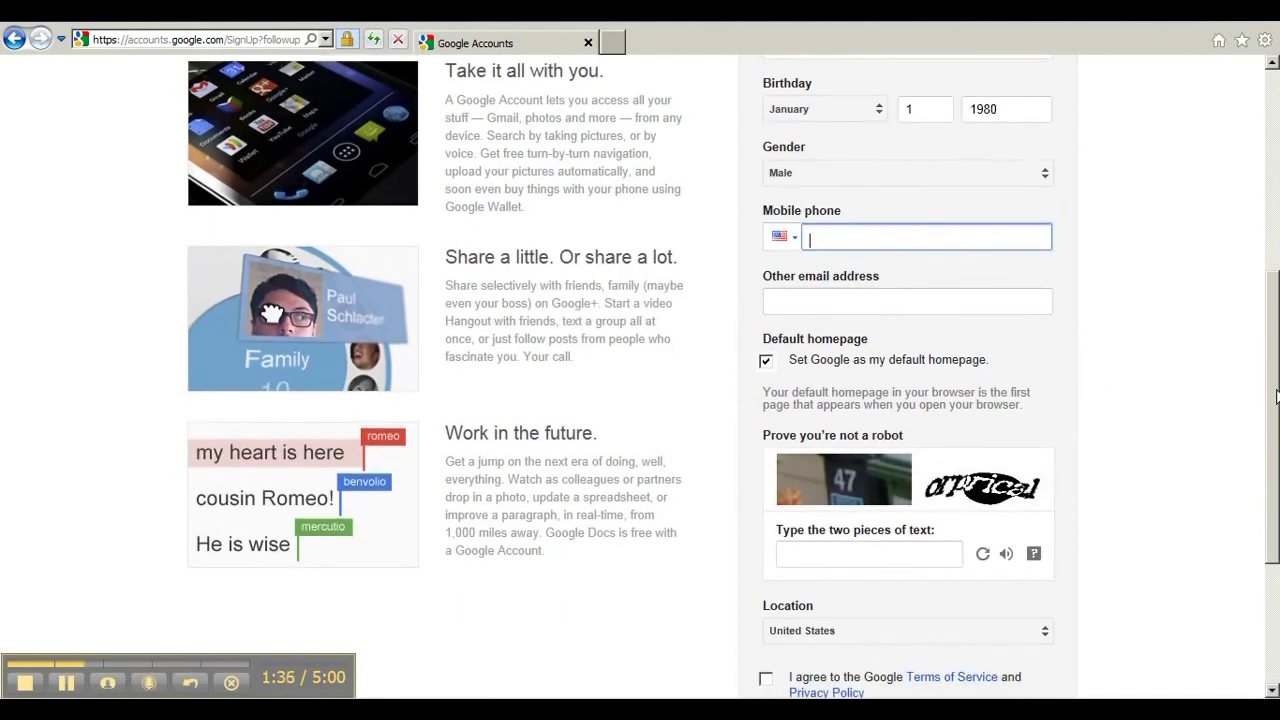
pyautogui.click(765, 362)
pyautogui.scroll(-3, 890, 430)
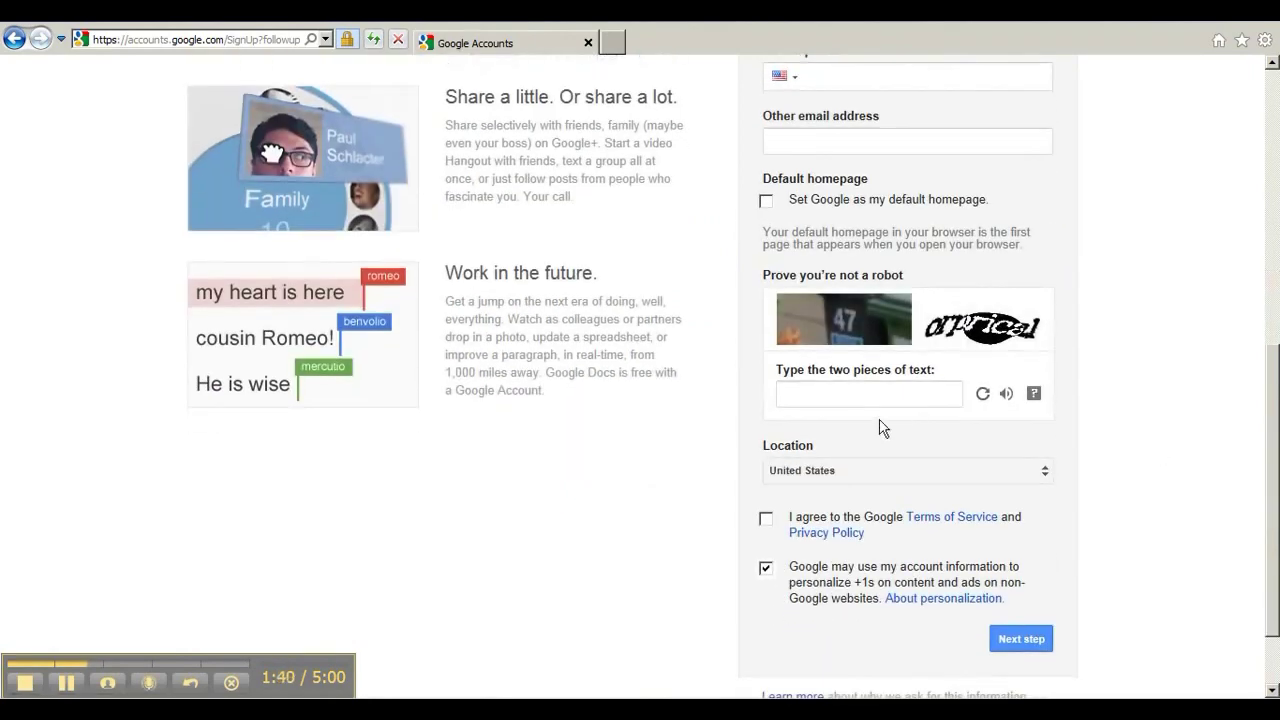
pyautogui.click(805, 392)
# Answer the robot check, agree to the Terms of Service, and opt out of +1 personalization.
pyautogui.write('47 o')
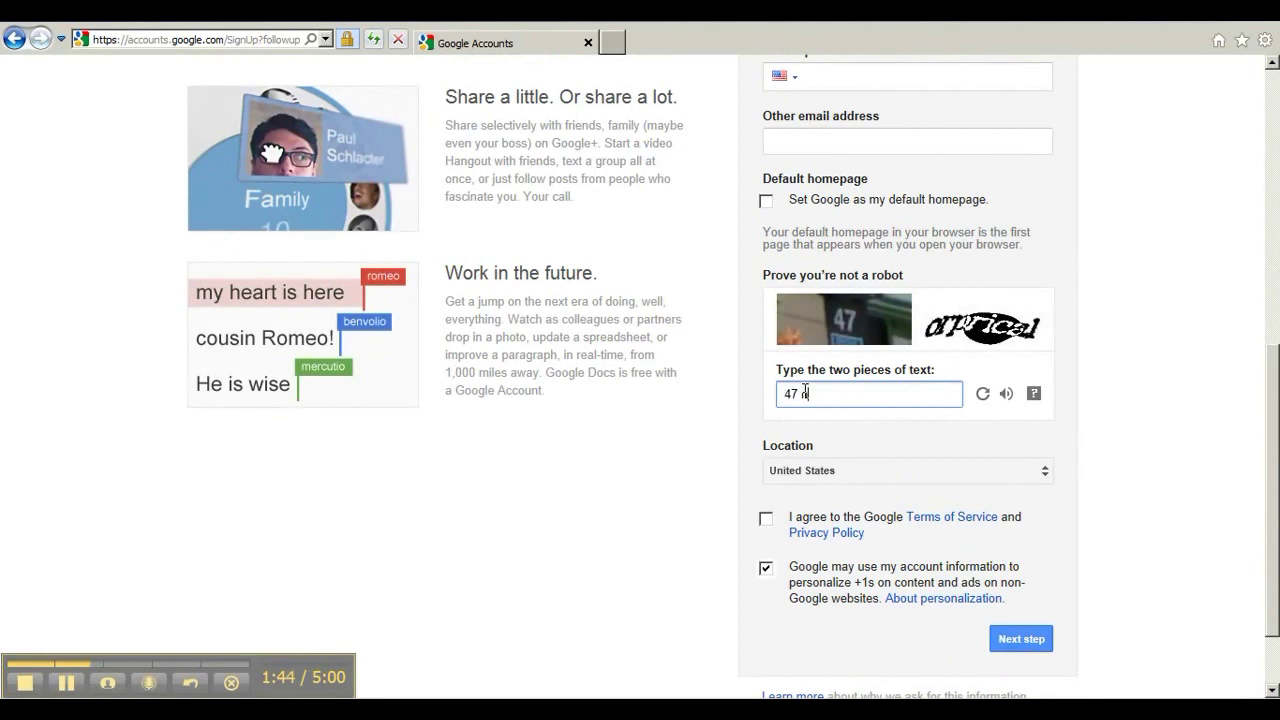
pyautogui.write('rprical')
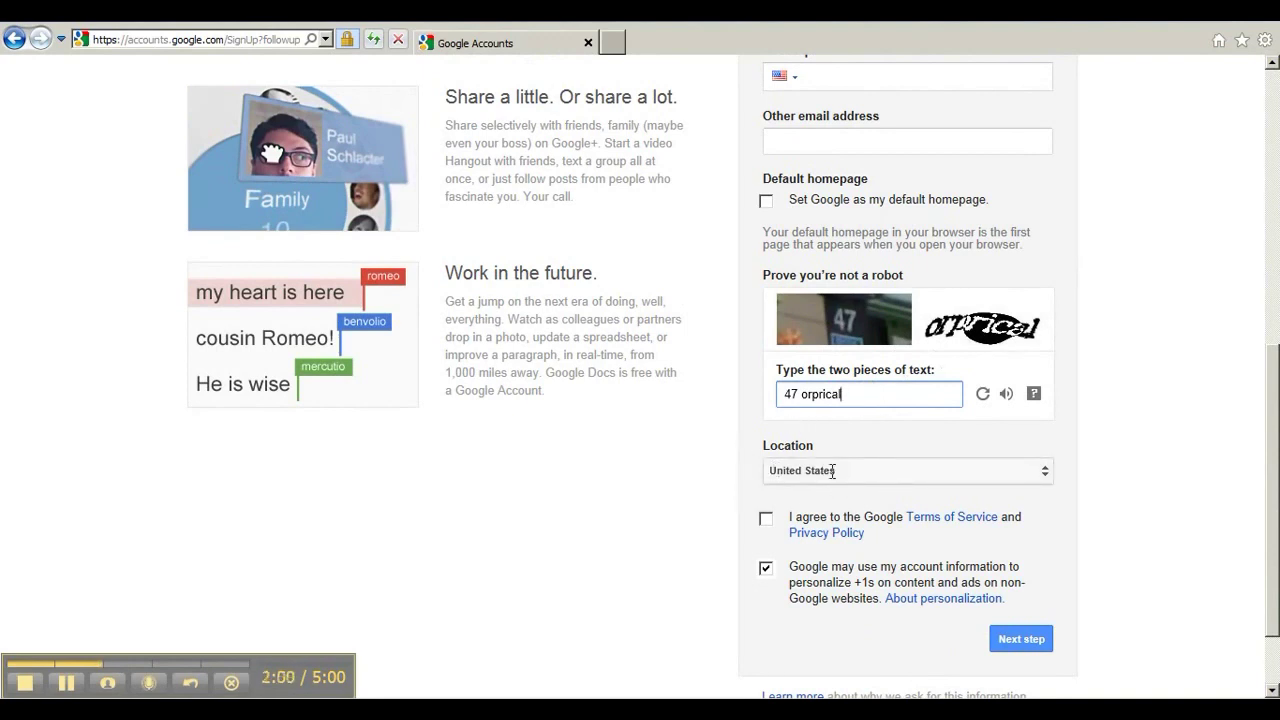
pyautogui.click(766, 522)
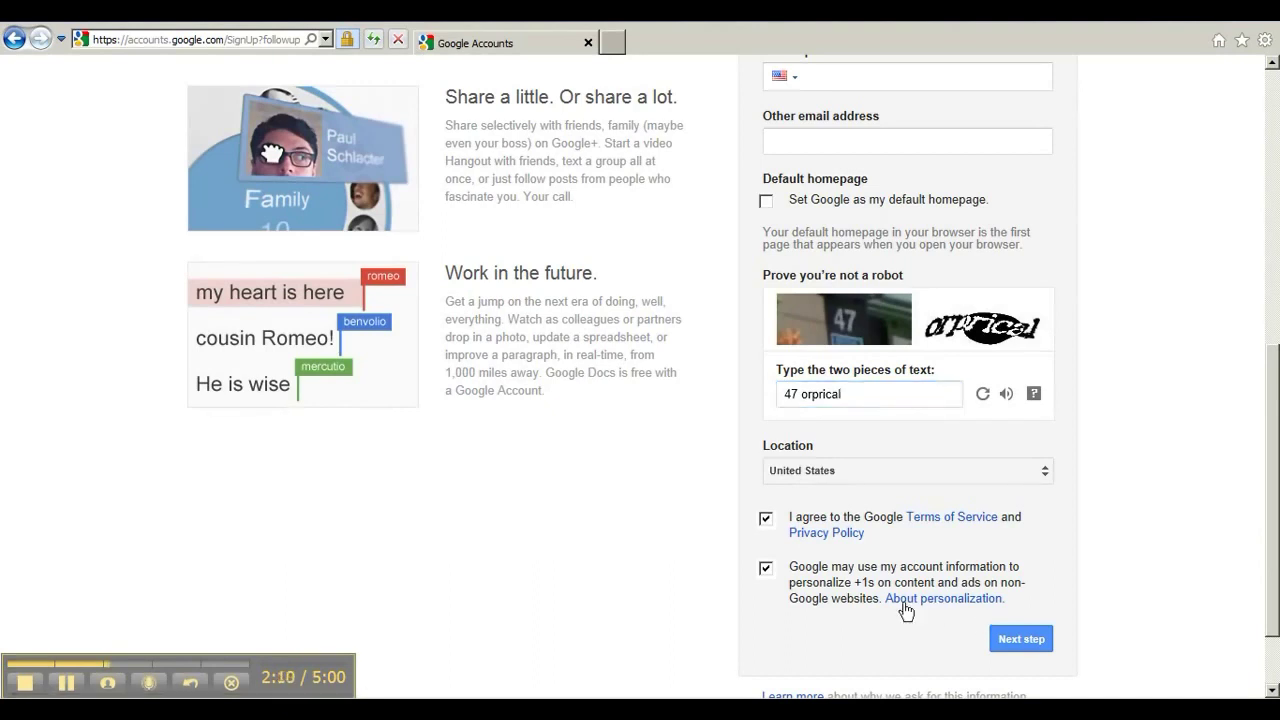
pyautogui.click(766, 572)
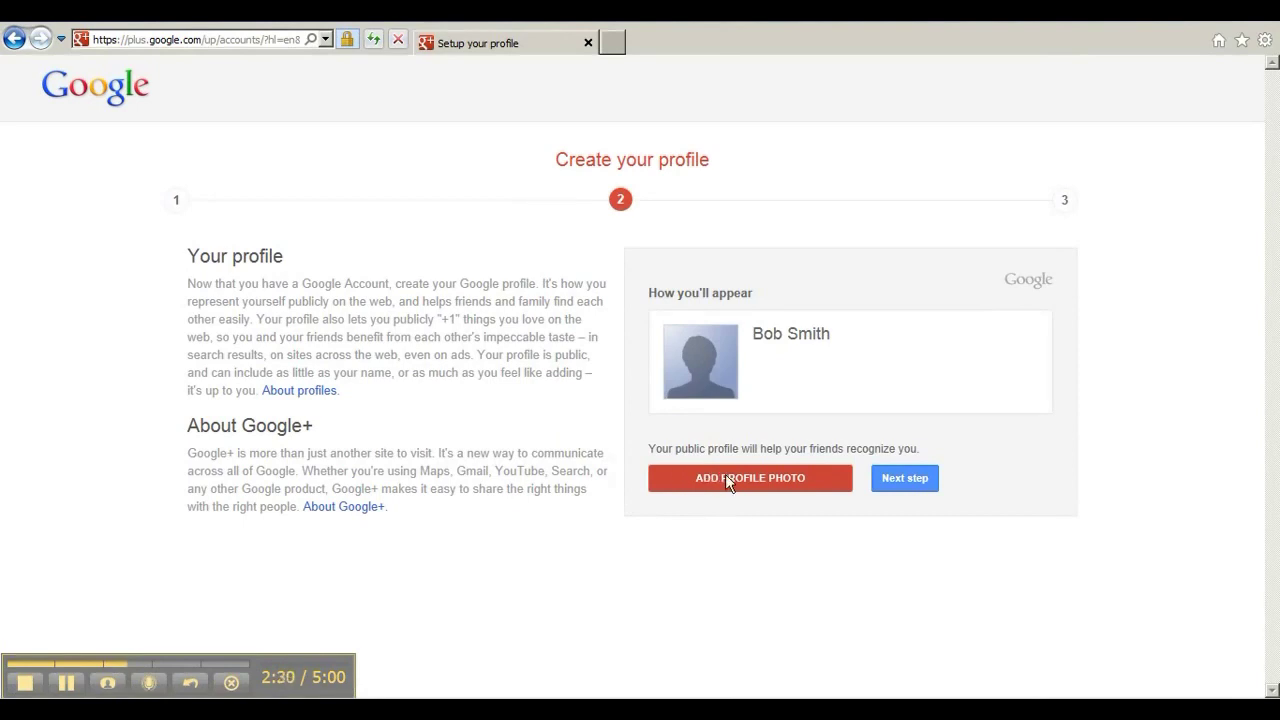
# Skip the profile photo with Next step, then go back to YouTube.
pyautogui.click(890, 477)
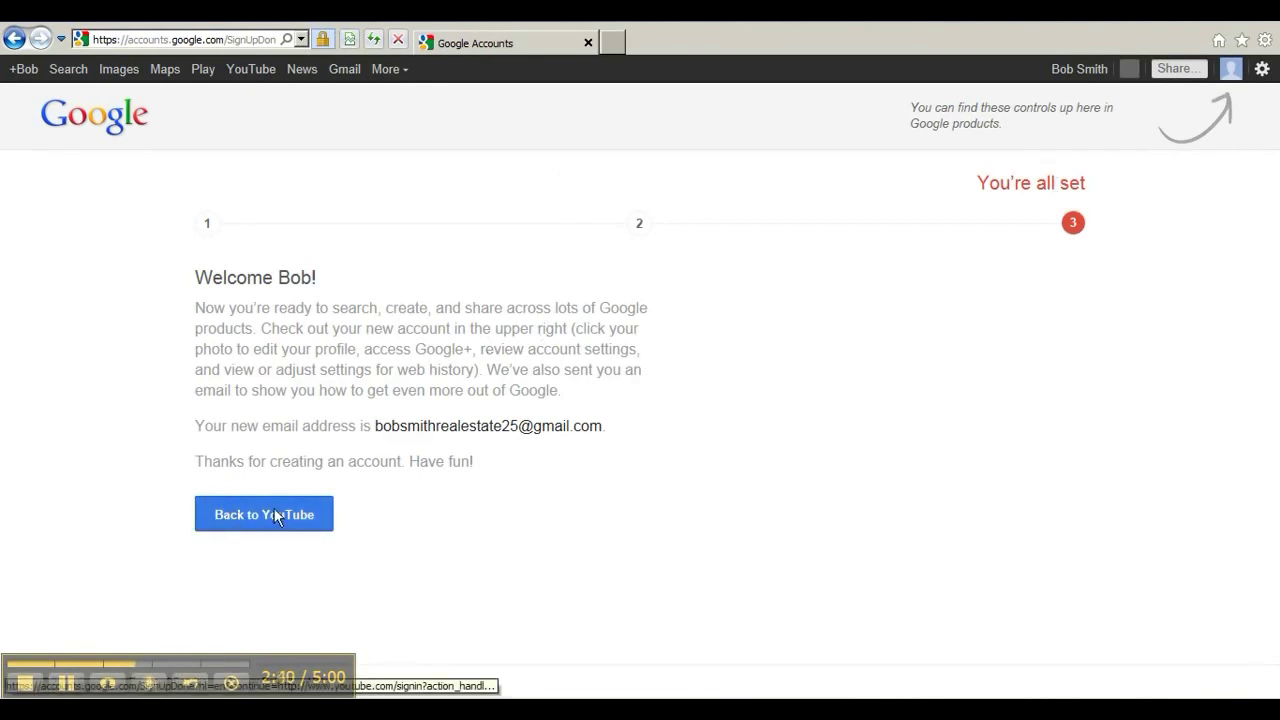
pyautogui.click(241, 513)
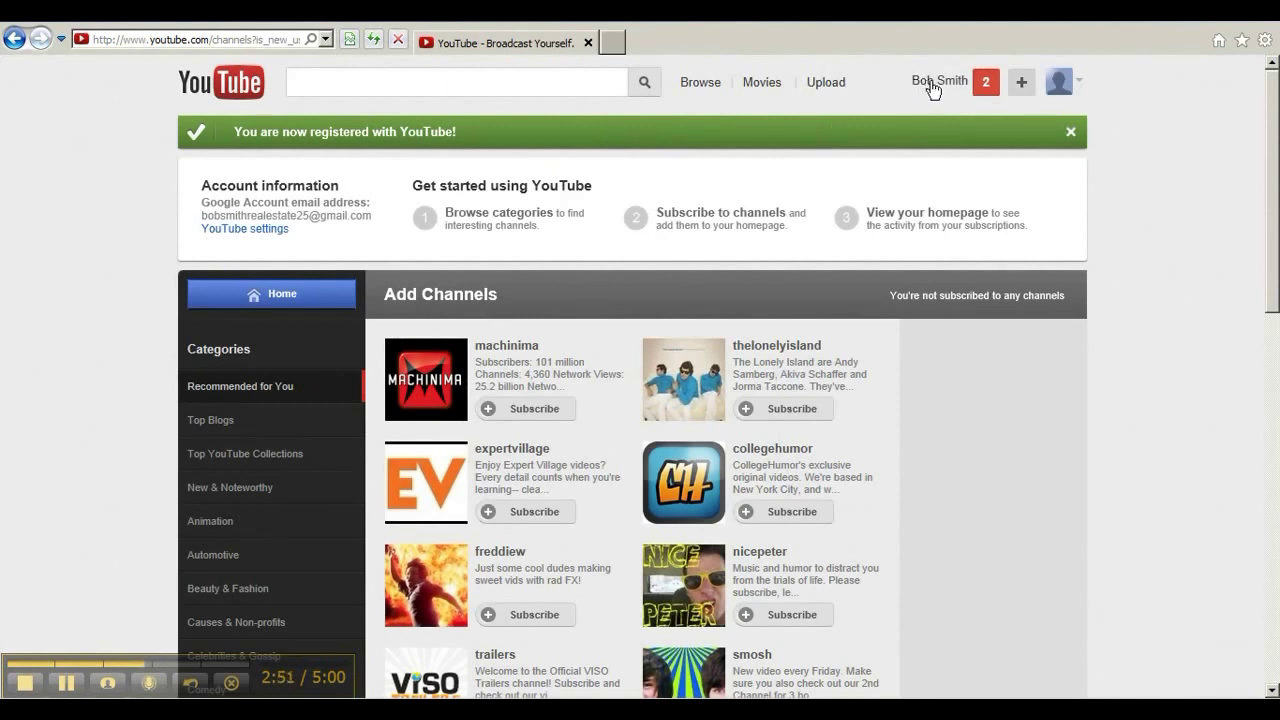
# Choose My channel from the account menu to reach the channel creation page.
pyautogui.click(931, 88)
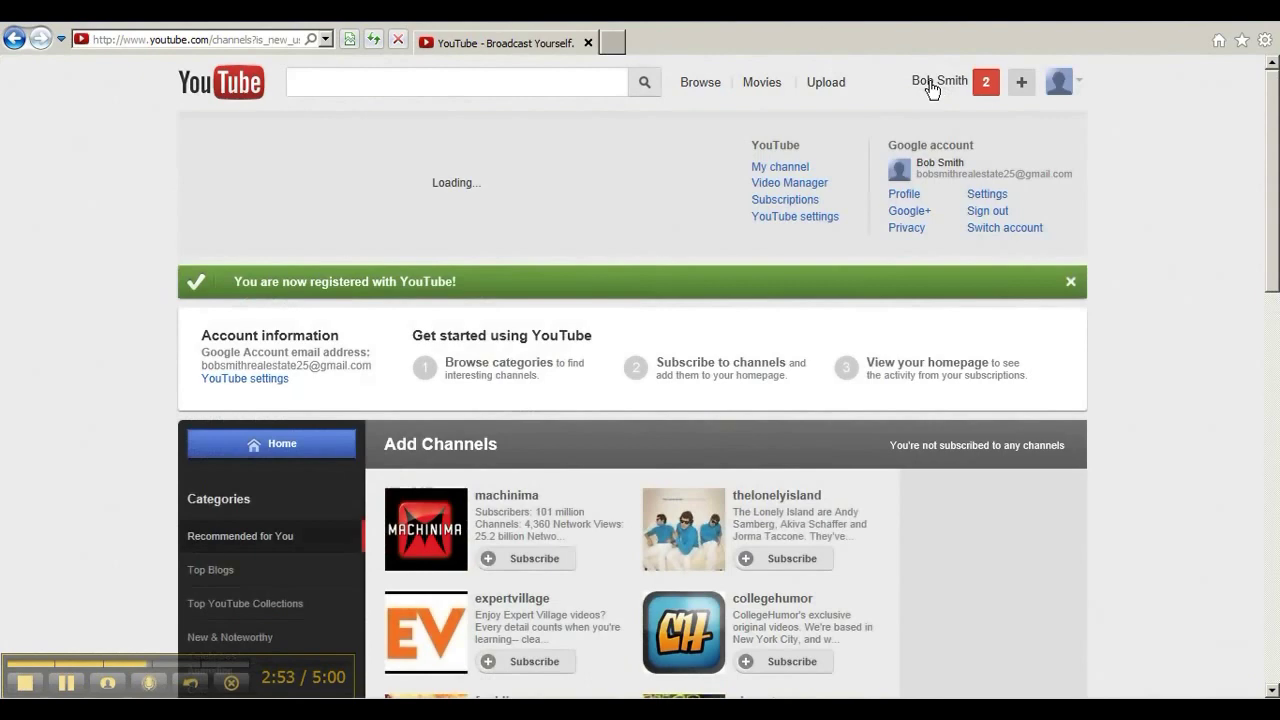
pyautogui.click(785, 170)
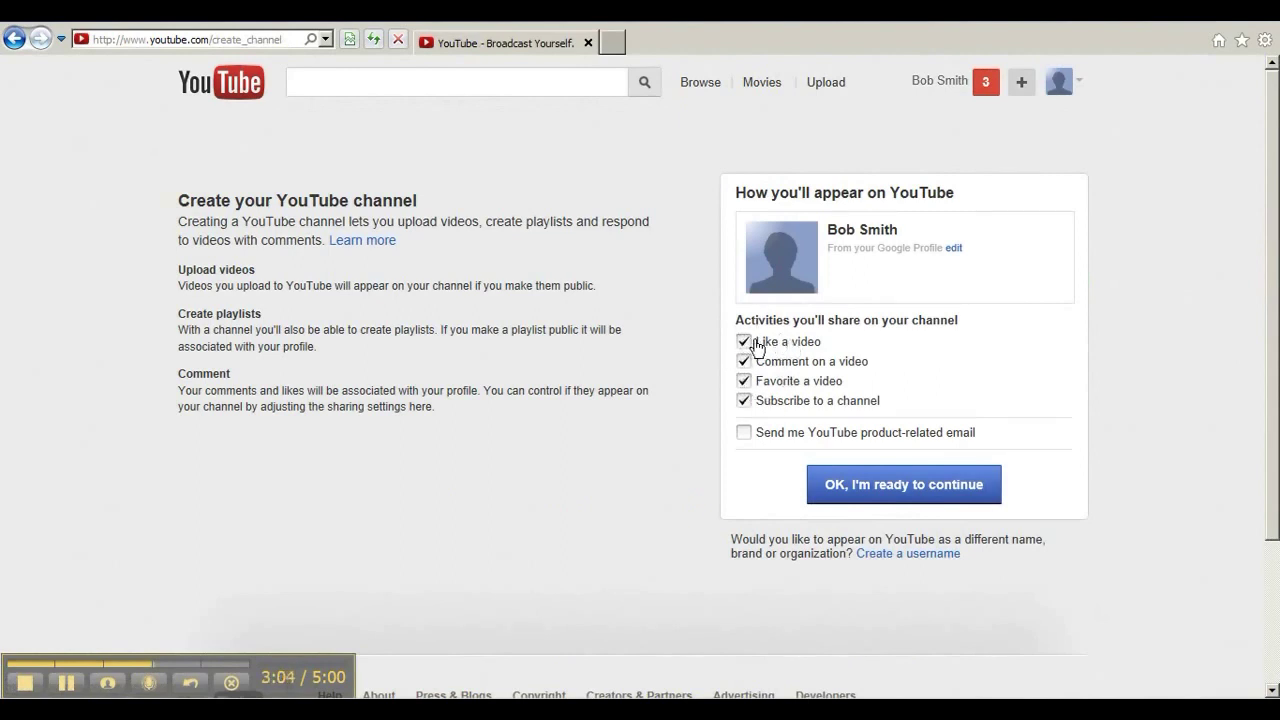
# Keep liking, commenting, favoriting and subscribing shared, create the channel, and dismiss the welcome tip.
pyautogui.click(745, 343)
pyautogui.click(744, 341)
pyautogui.click(744, 361)
pyautogui.click(744, 381)
pyautogui.click(744, 381)
pyautogui.click(744, 361)
pyautogui.click(744, 341)
pyautogui.click(744, 400)
pyautogui.click(837, 490)
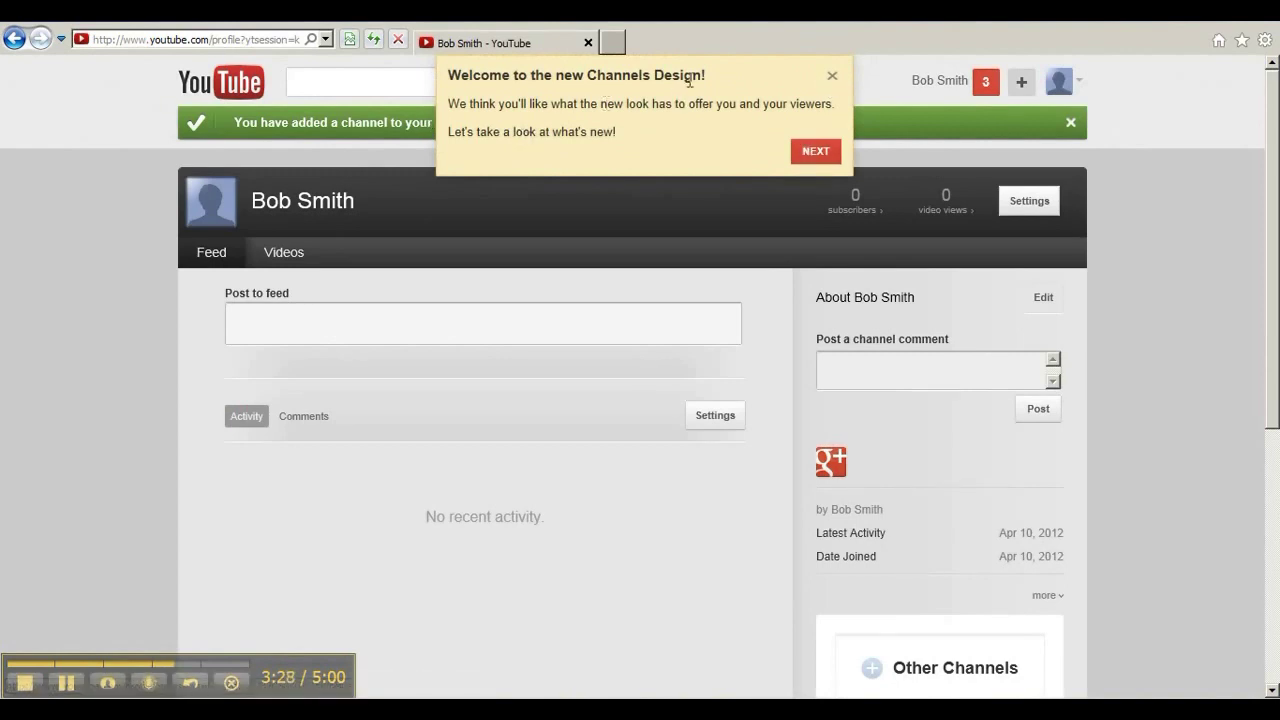
pyautogui.click(832, 76)
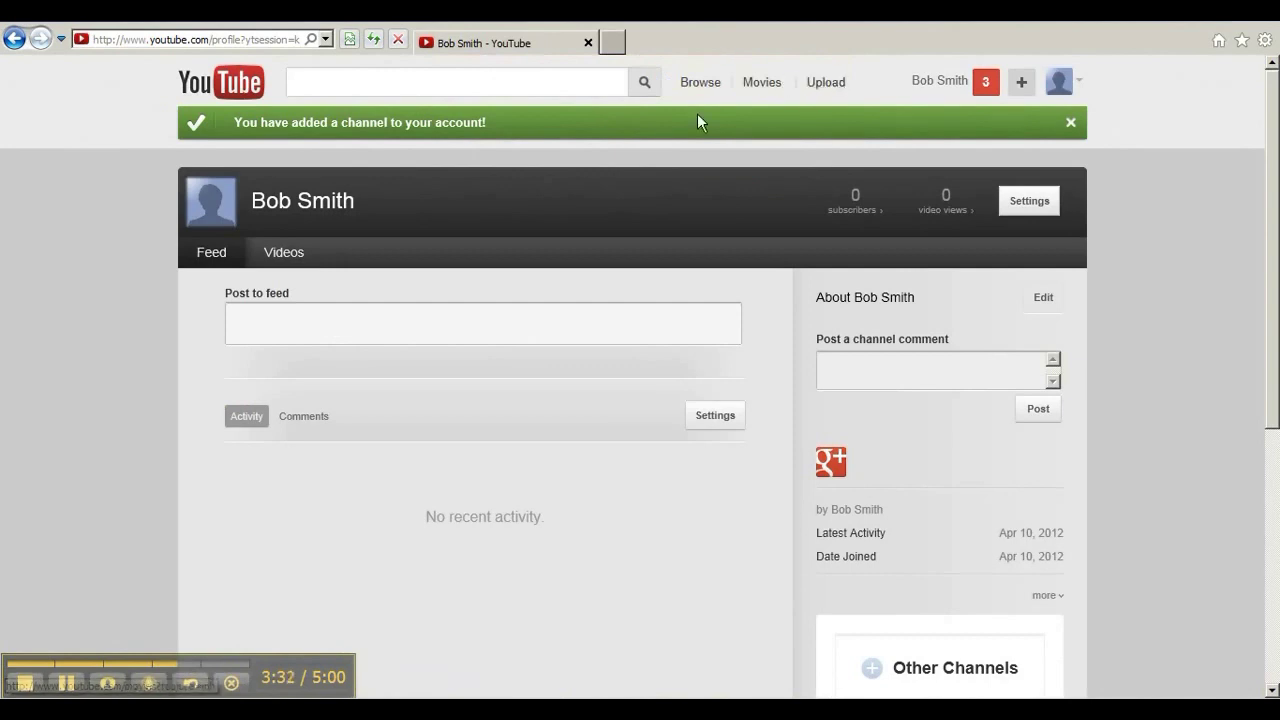
# Open YouTube settings from the account menu and go to Advanced.
pyautogui.click(927, 92)
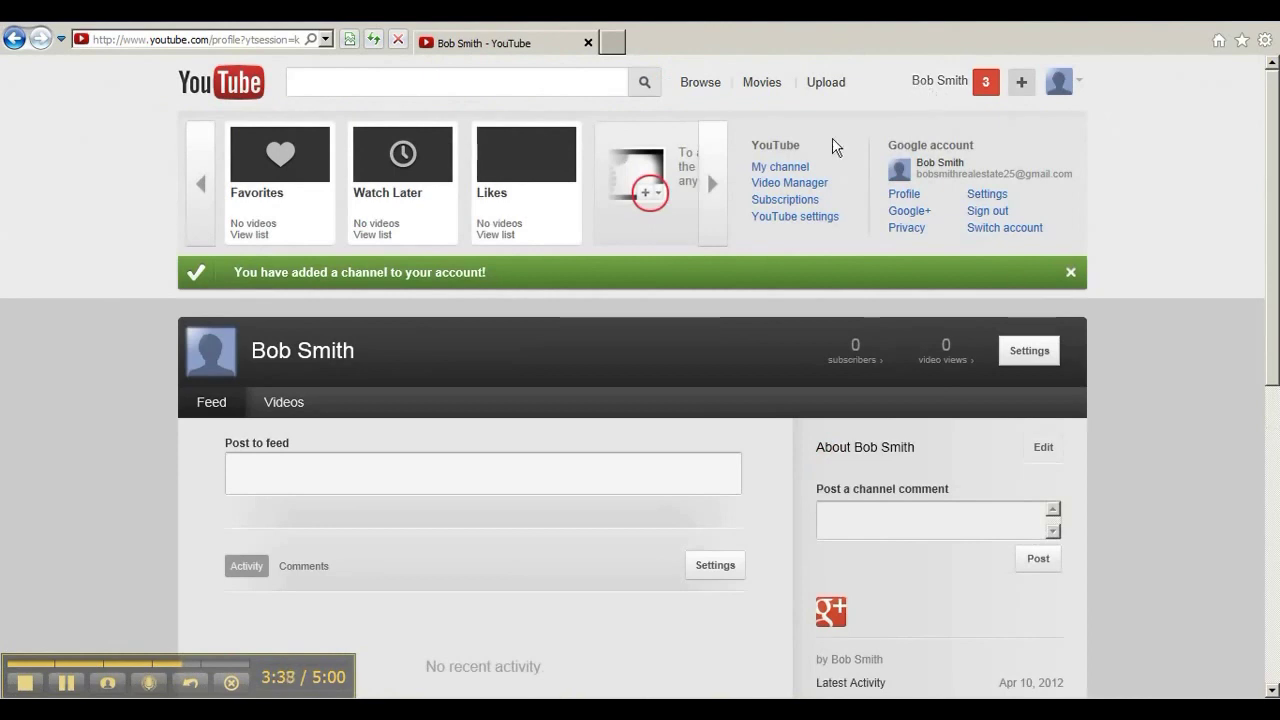
pyautogui.click(777, 222)
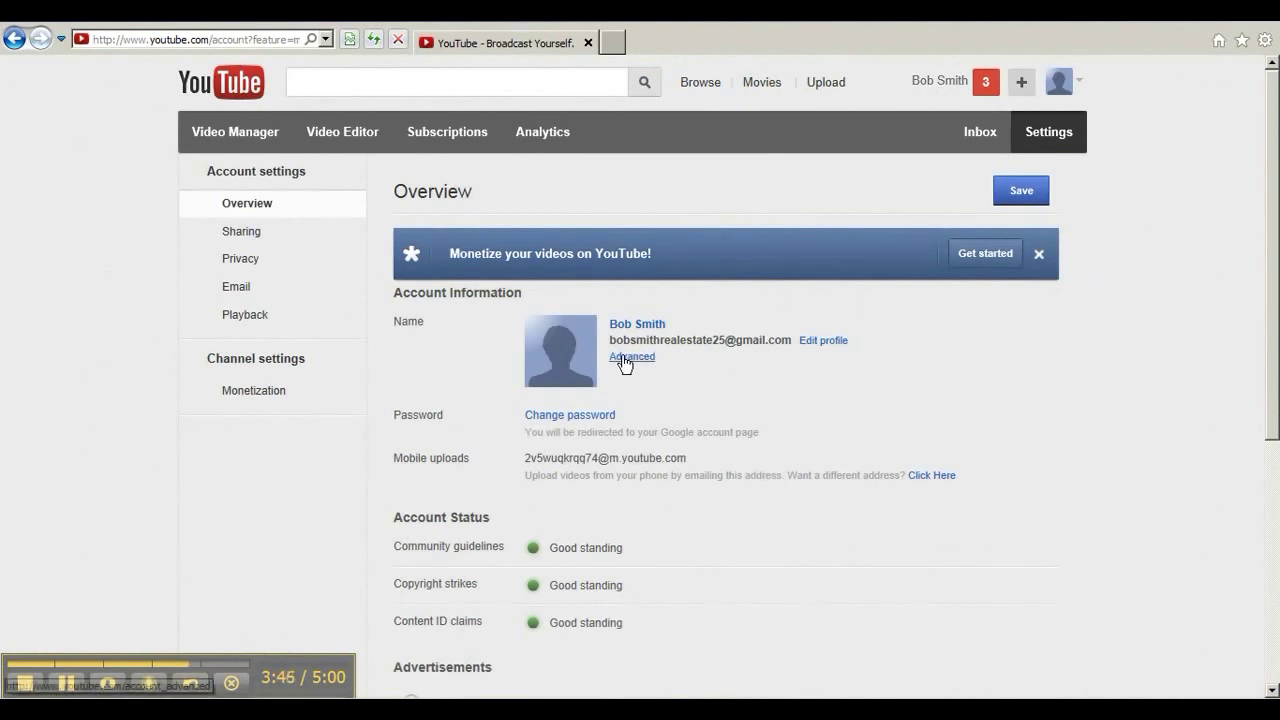
pyautogui.click(632, 357)
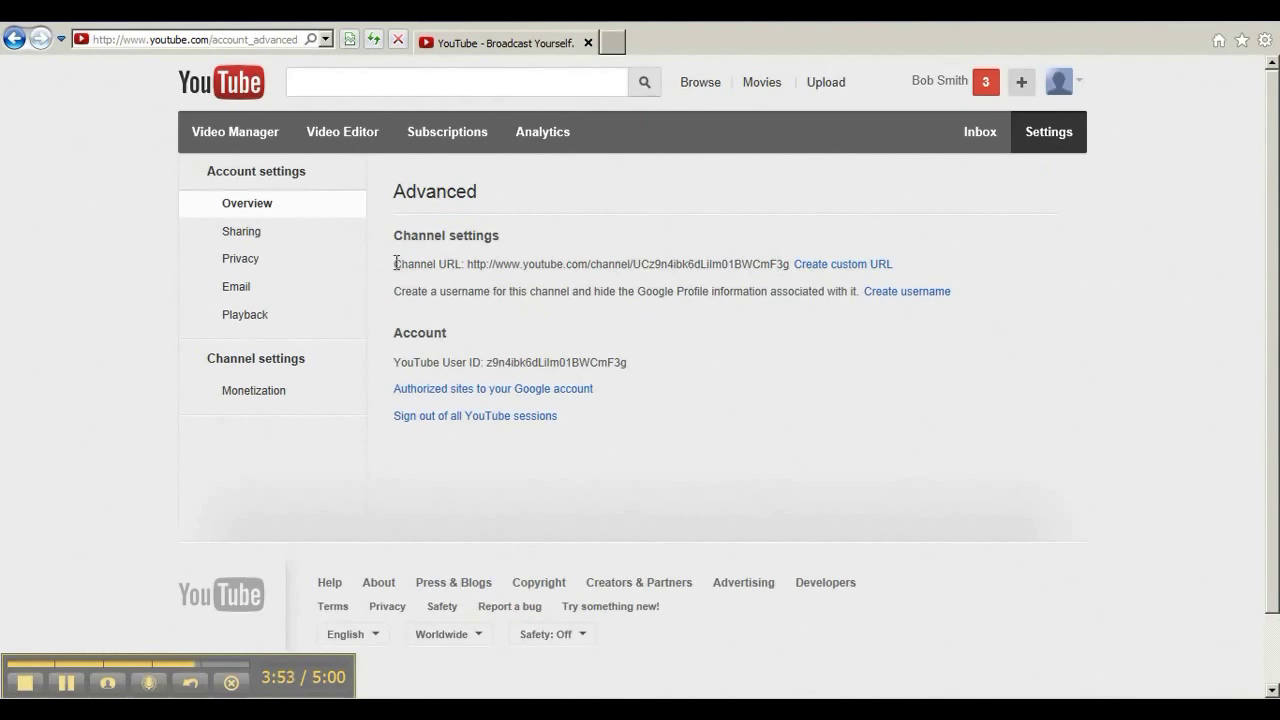
# Select the current channel URL text to look at its channel ID.
pyautogui.moveTo(397, 263); pyautogui.dragTo(766, 264)
pyautogui.click(651, 266)
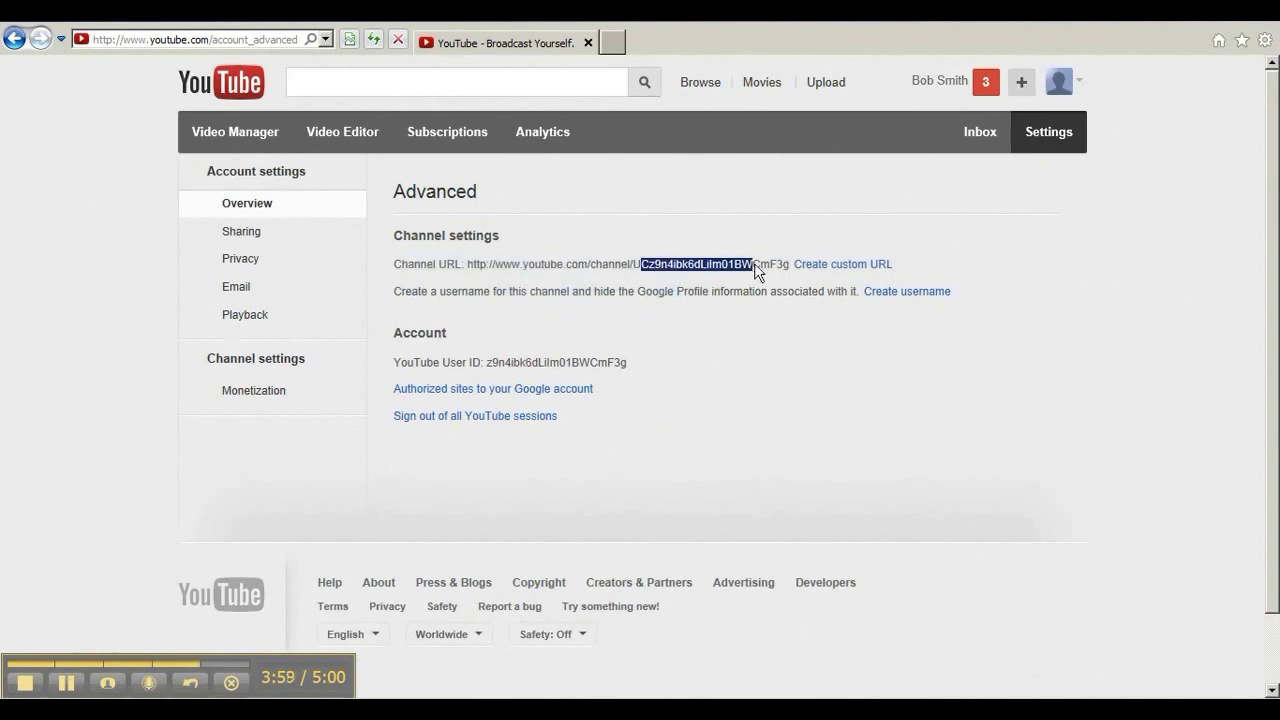
pyautogui.click(757, 264)
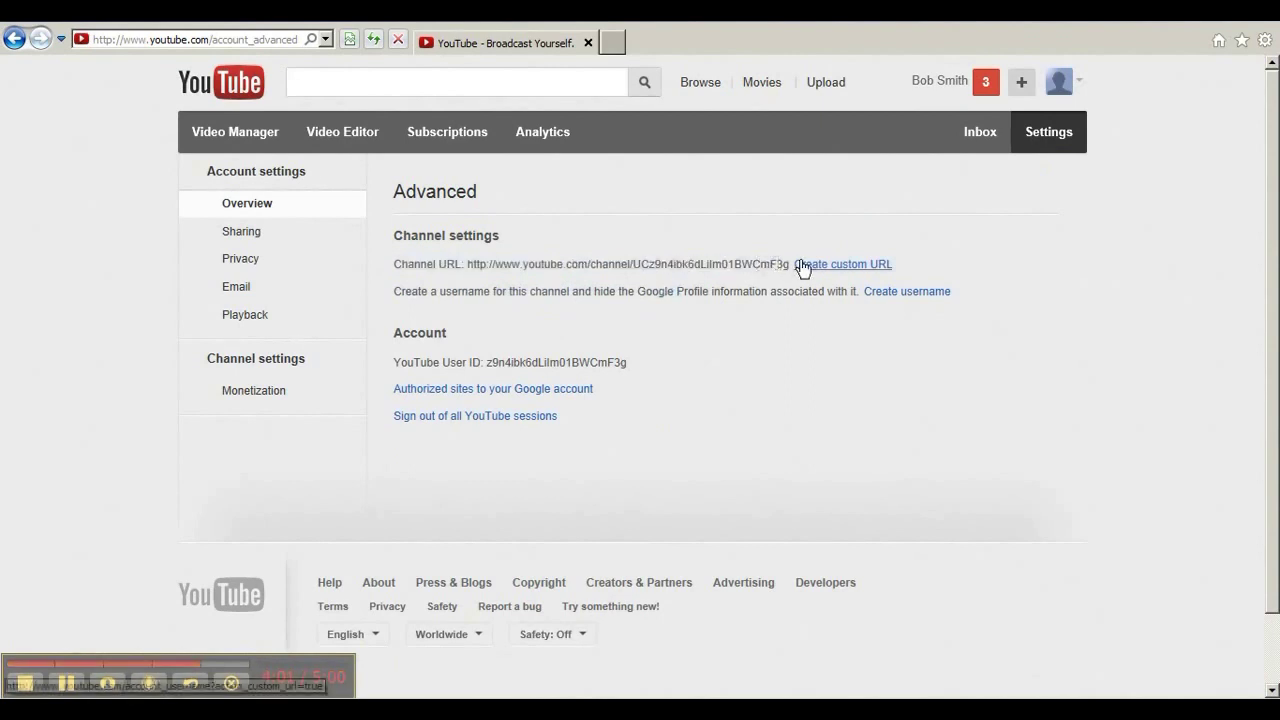
# Create a custom channel URL using the chosen channel name.
pyautogui.click(803, 266)
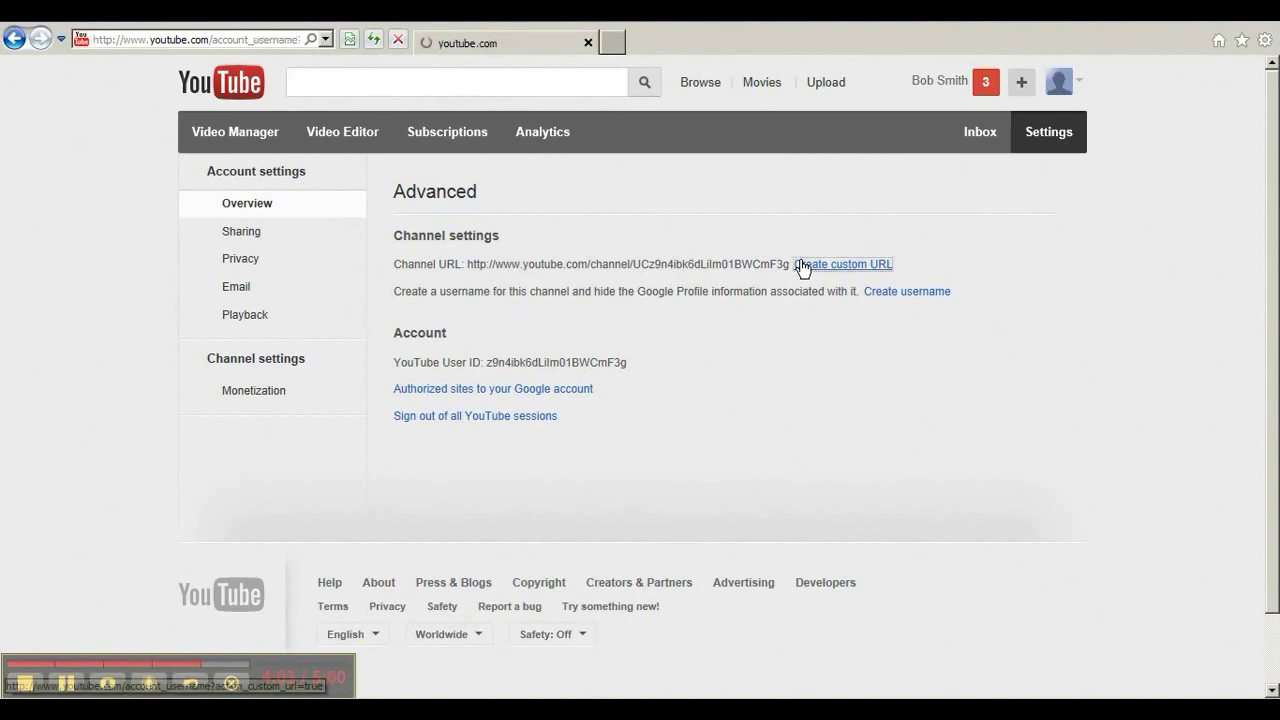
pyautogui.click(776, 225)
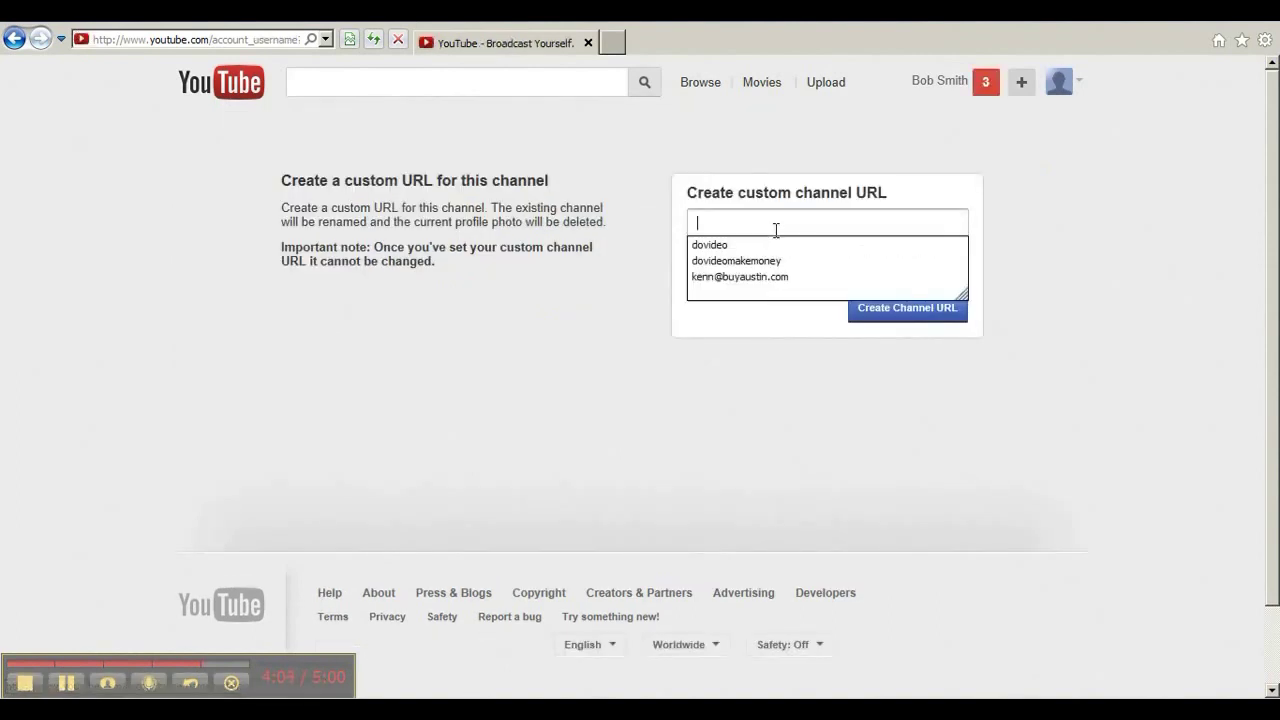
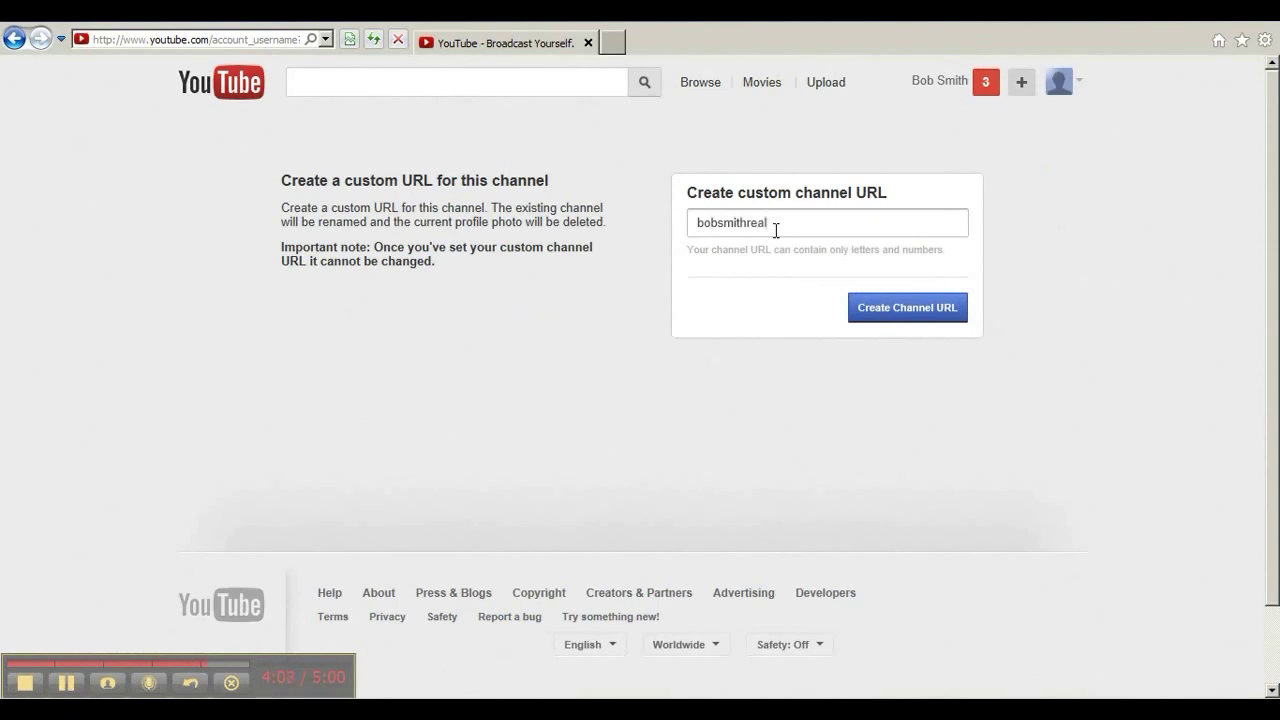
pyautogui.click(869, 318)
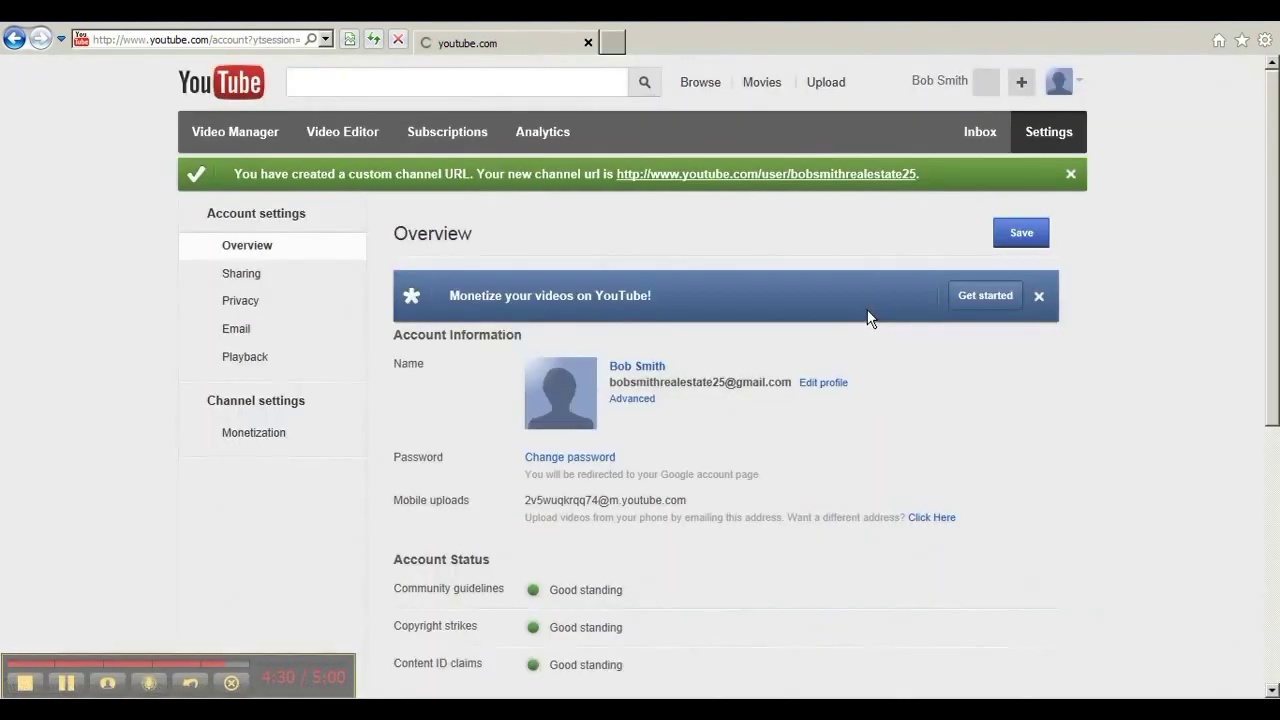